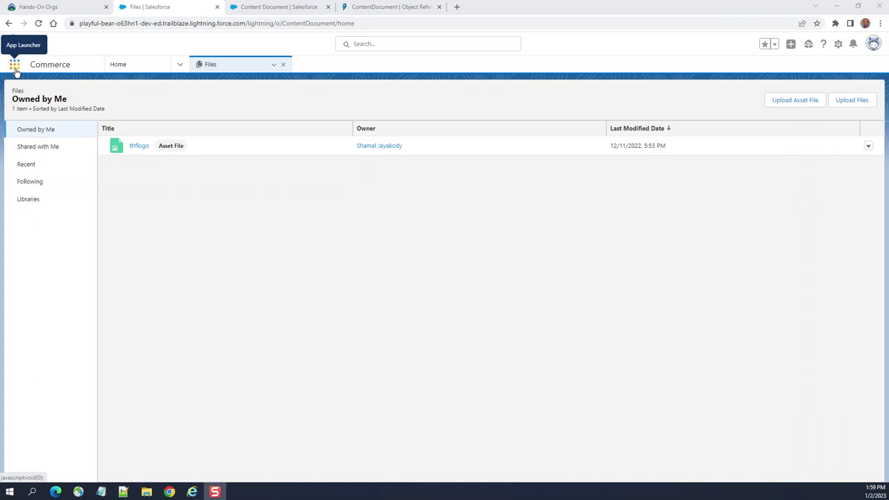
# Search the app launcher for 'file' and go to the Files page.
pyautogui.click(15, 69)
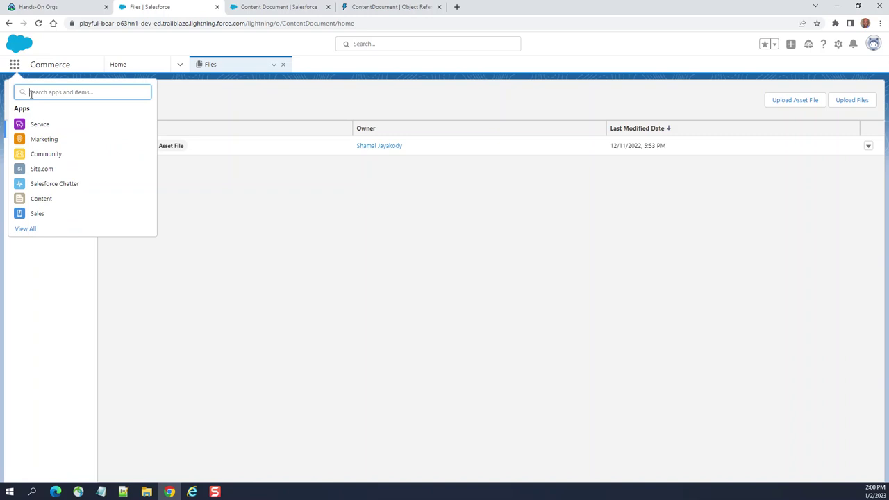
pyautogui.write('file')
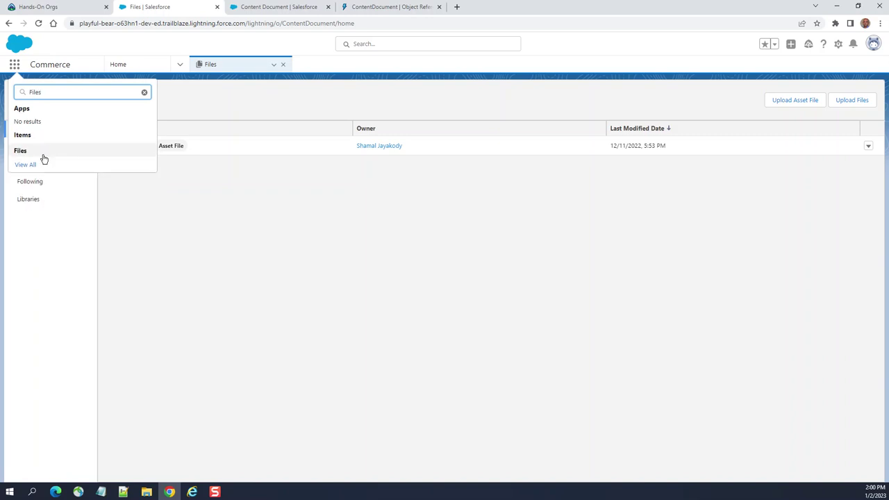
pyautogui.click(31, 154)
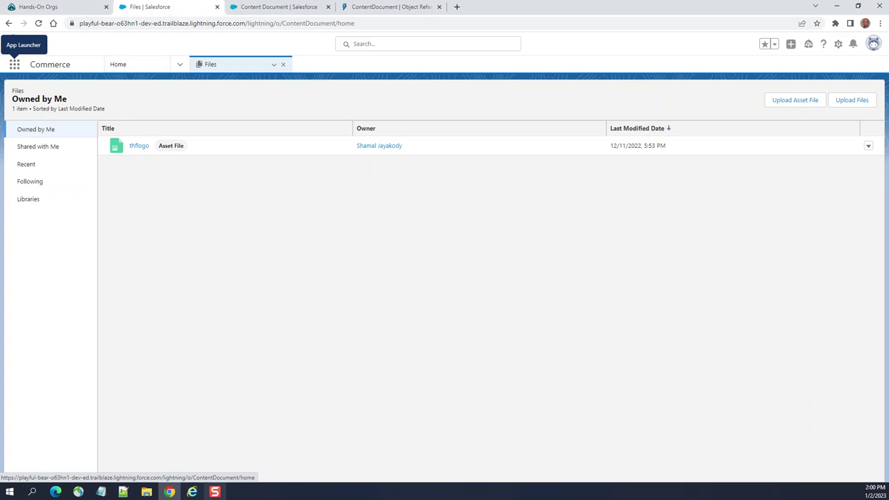
# Reload the Files tab, then open its label and icon customization and cancel it unchanged.
pyautogui.click(273, 65)
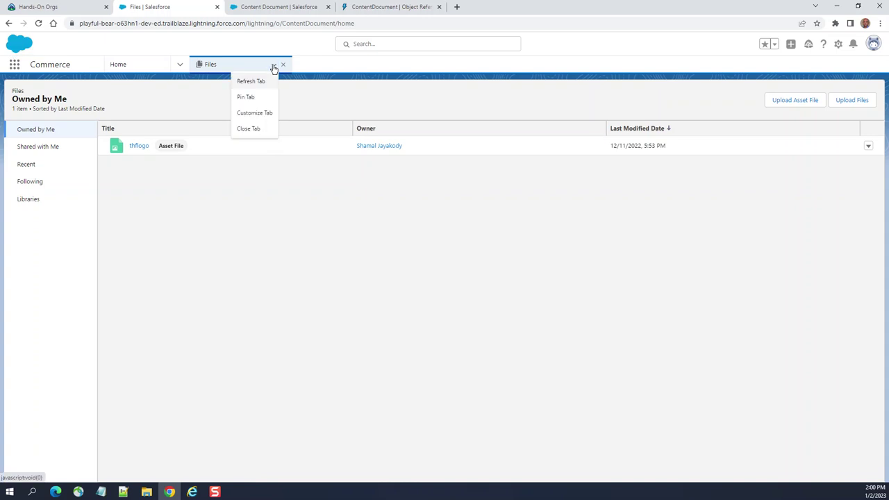
pyautogui.click(259, 82)
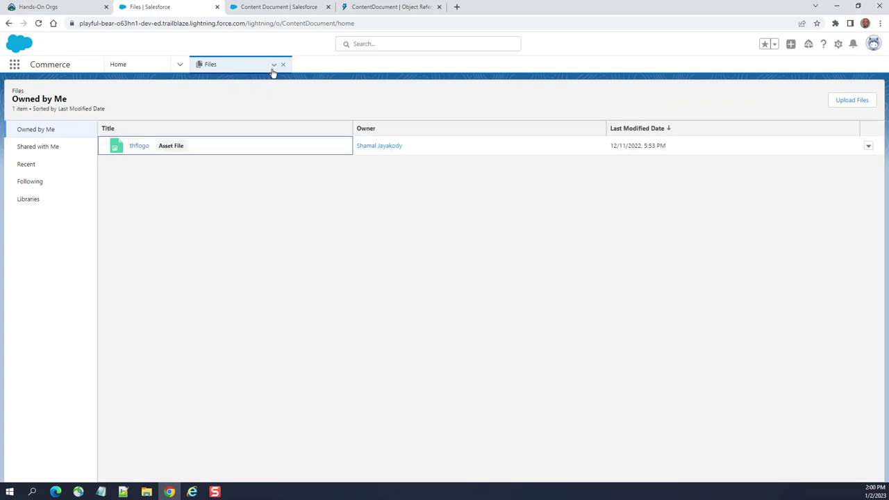
pyautogui.click(273, 69)
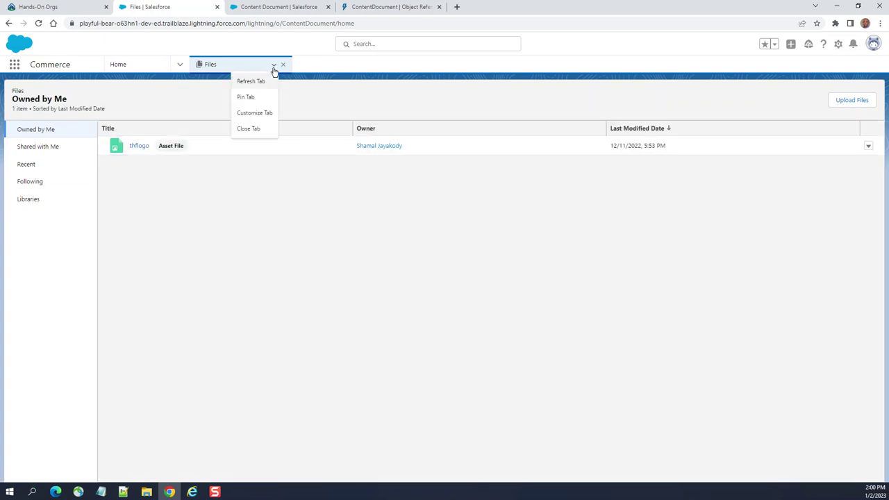
pyautogui.click(266, 113)
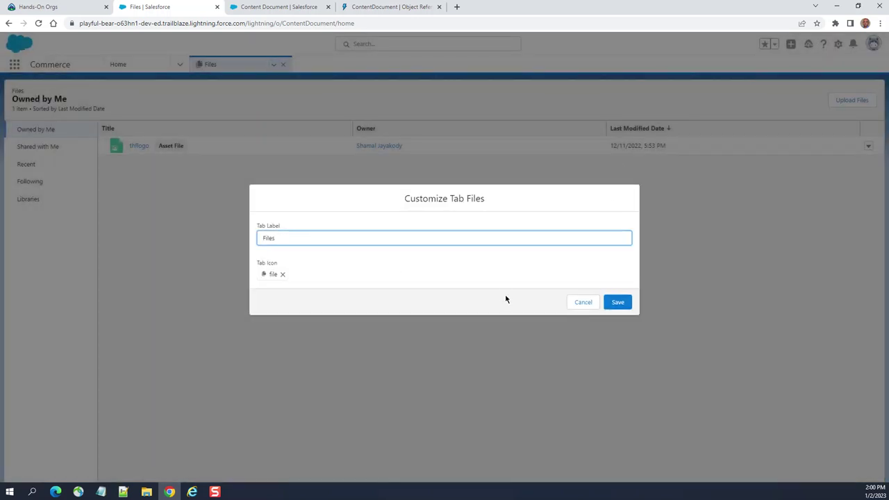
pyautogui.click(582, 303)
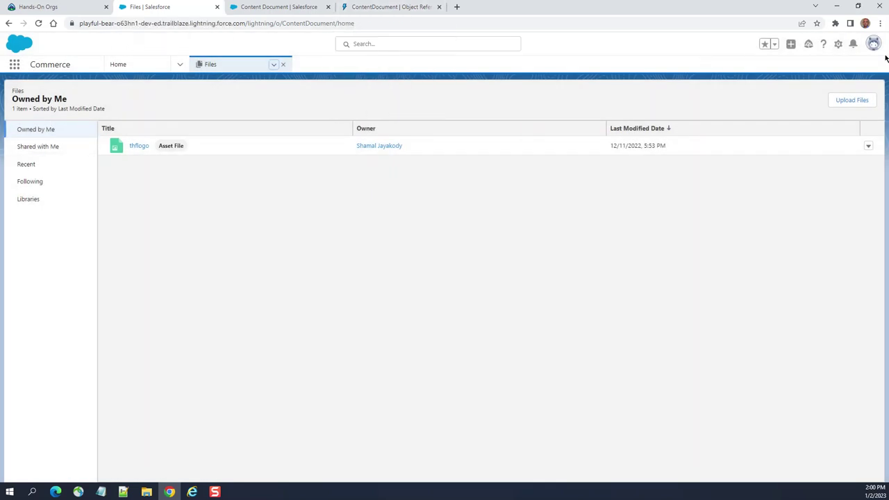
# Open Content Document in Object Manager and view its fields, page layouts, record pages and buttons.
pyautogui.click(839, 45)
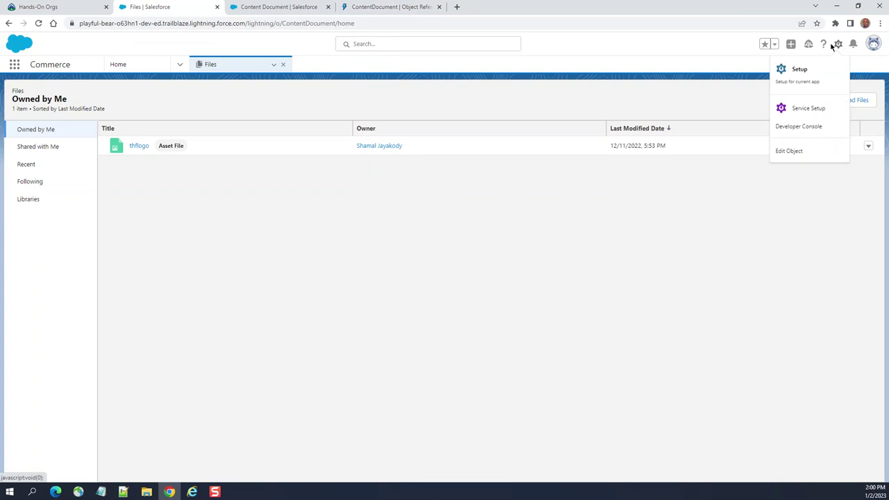
pyautogui.click(790, 152)
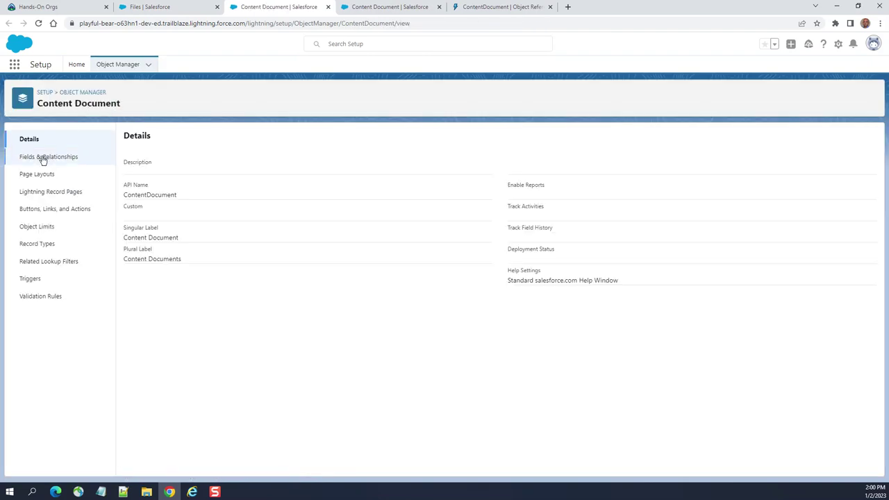
pyautogui.click(42, 158)
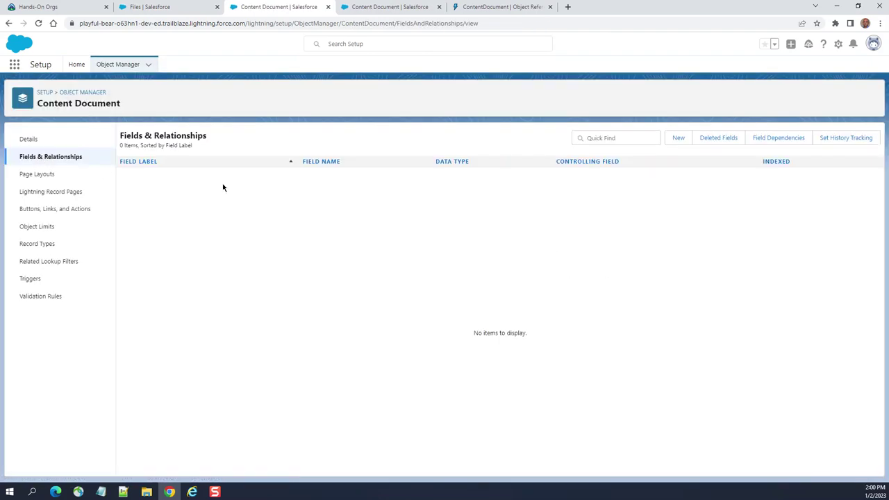
pyautogui.click(43, 174)
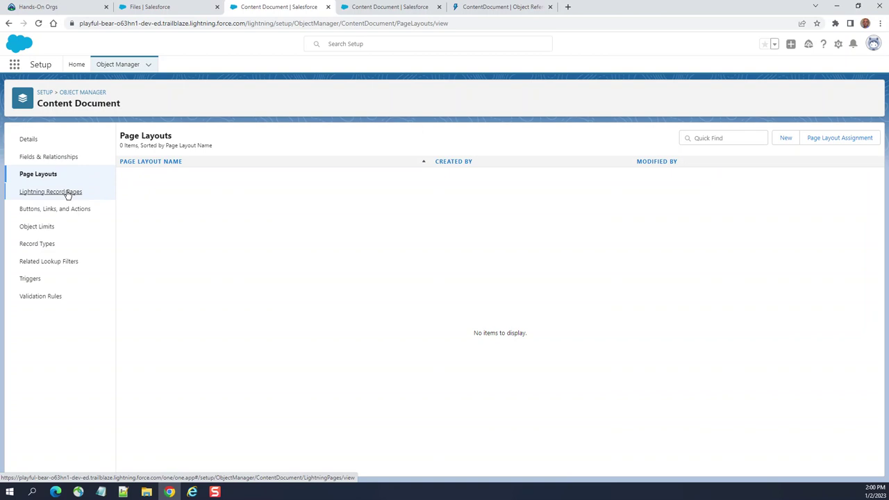
pyautogui.click(67, 192)
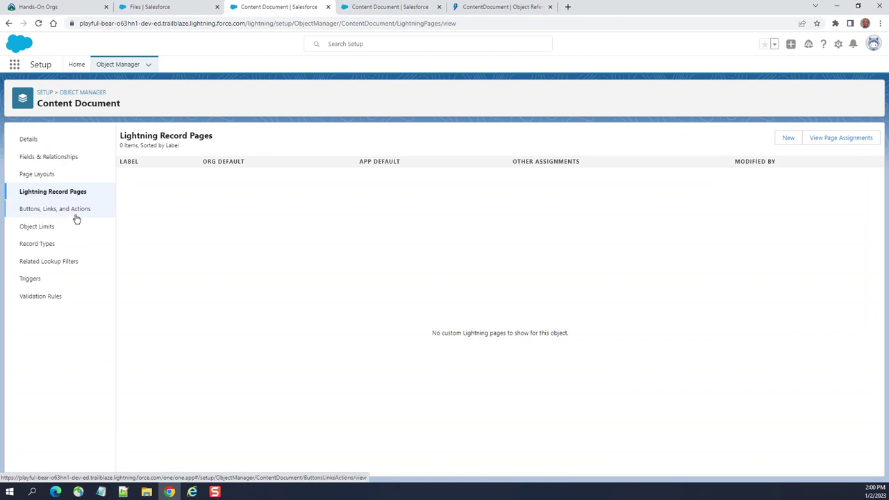
pyautogui.click(74, 213)
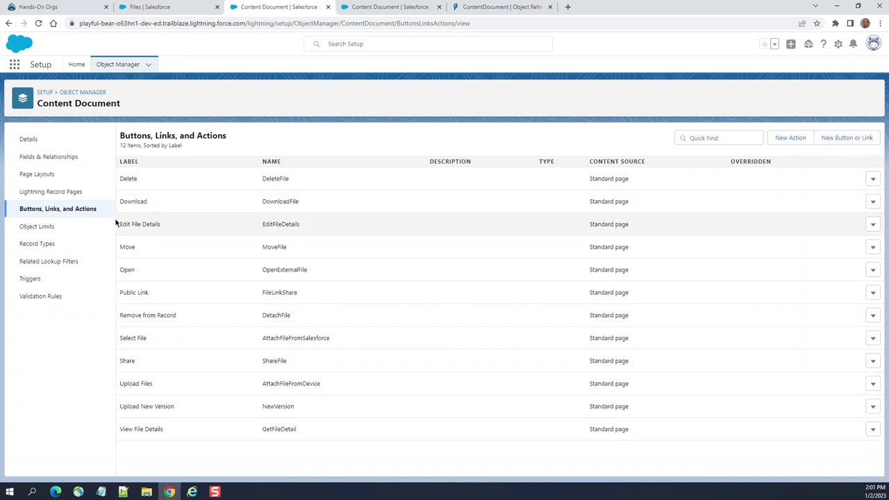
# Check Content Document limits, record types, lookup filters, triggers and validation rules, then return to Details.
pyautogui.click(41, 231)
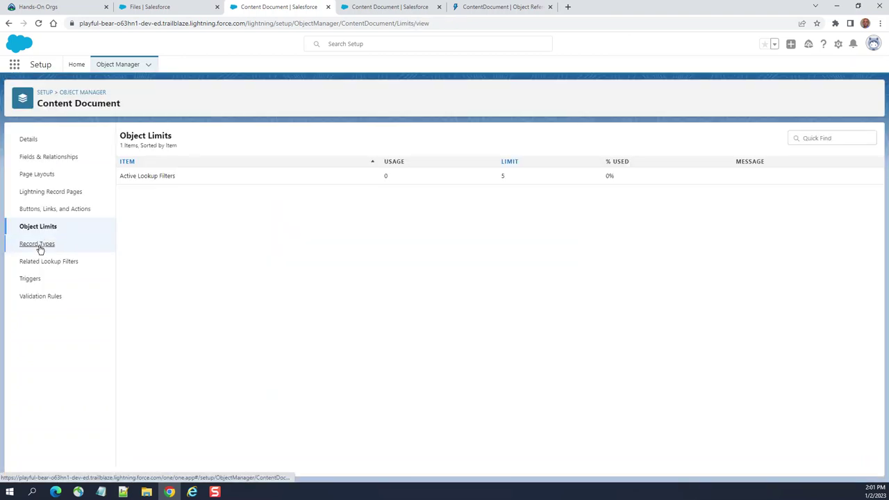
pyautogui.click(38, 247)
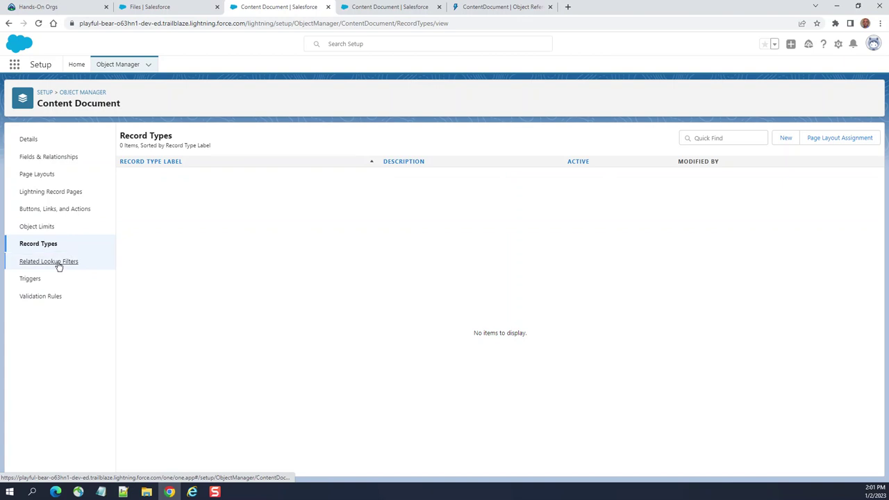
pyautogui.click(59, 264)
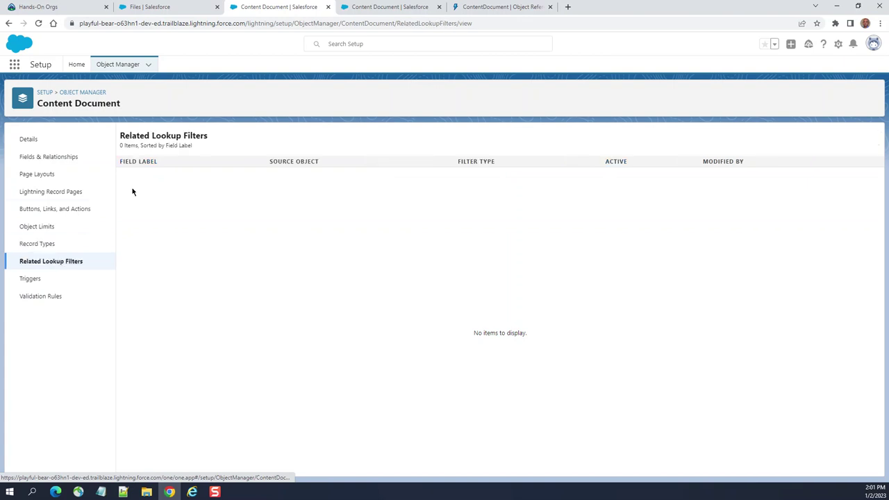
pyautogui.click(30, 280)
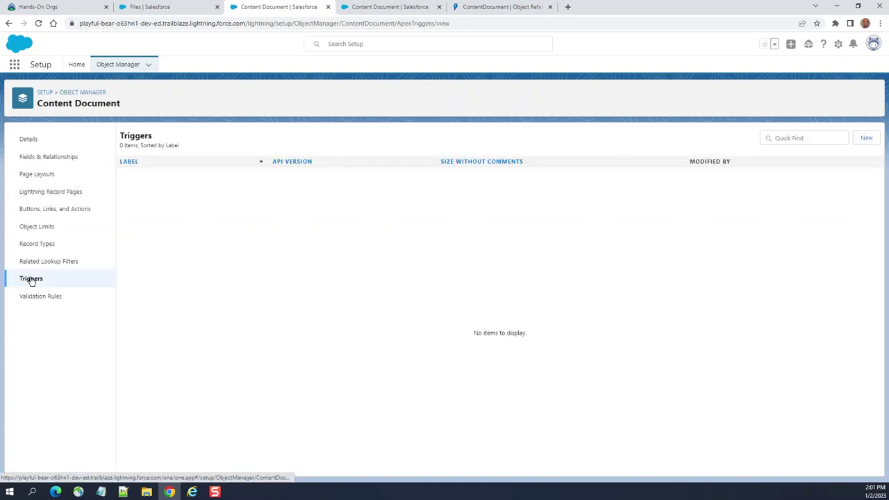
pyautogui.click(36, 302)
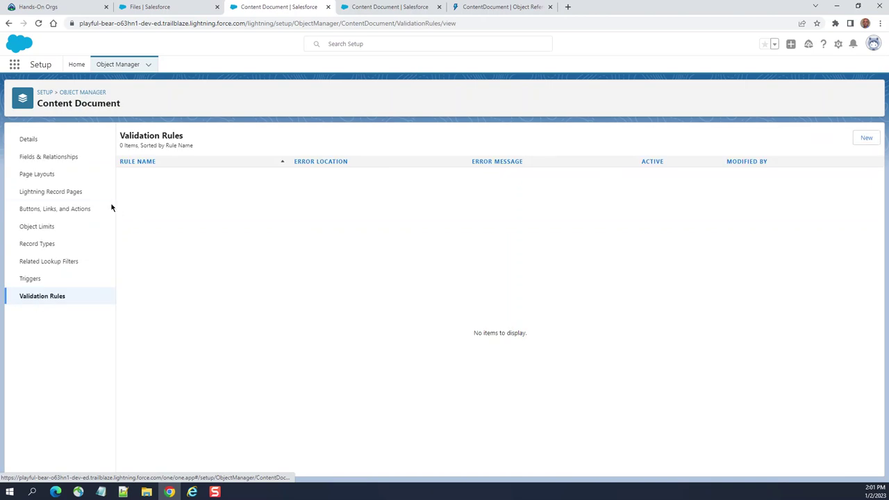
pyautogui.click(24, 142)
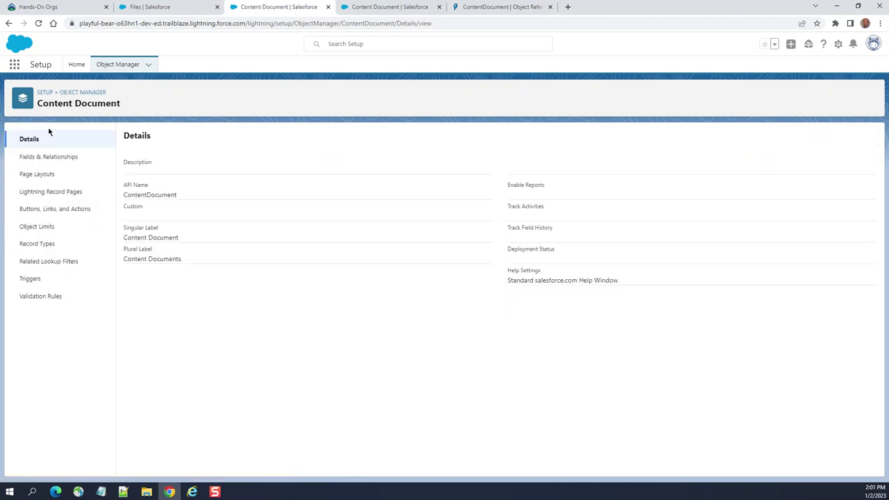
# Scroll down through the ContentDocument object reference's field list.
pyautogui.click(502, 8)
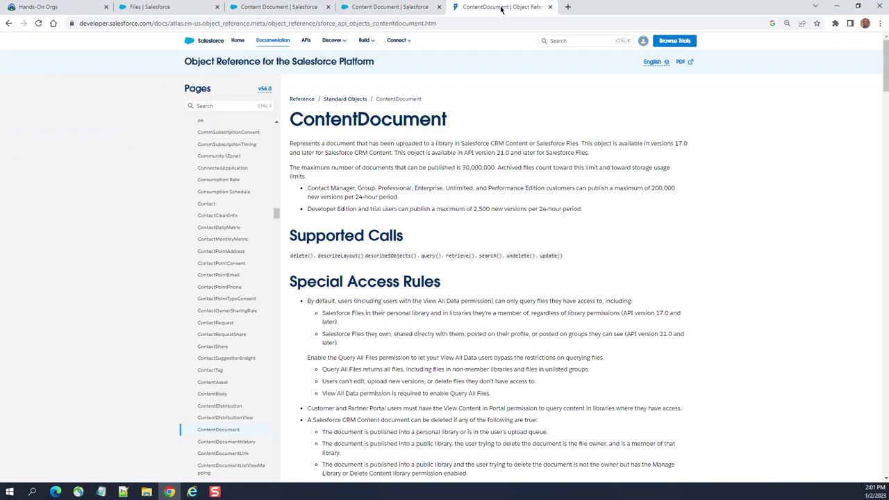
pyautogui.scroll(-2, 450, 128)
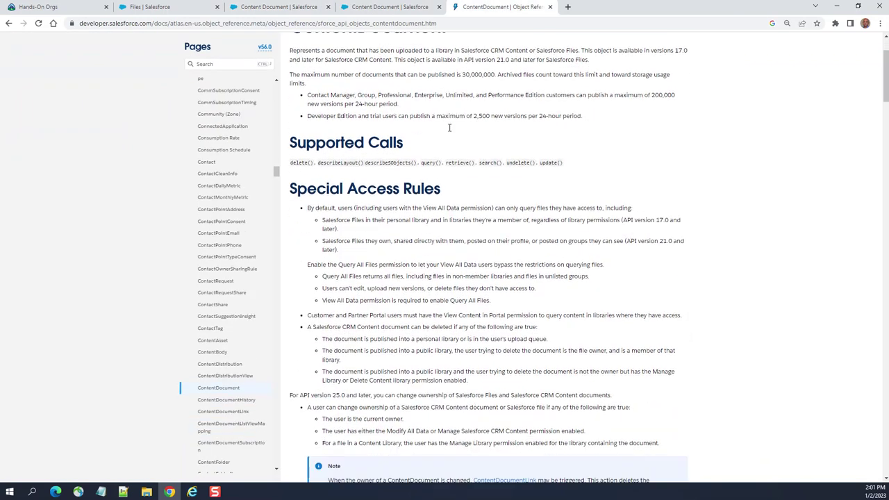
pyautogui.scroll(-8, 577, 135)
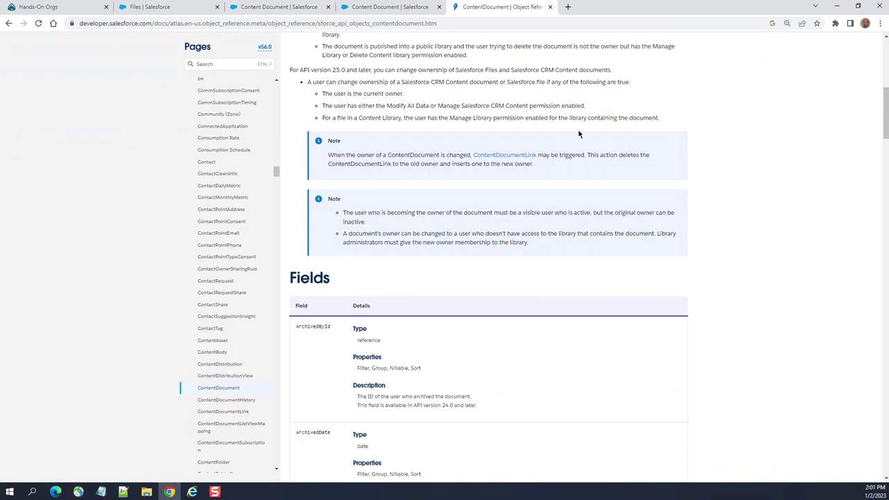
pyautogui.scroll(-1, 648, 117)
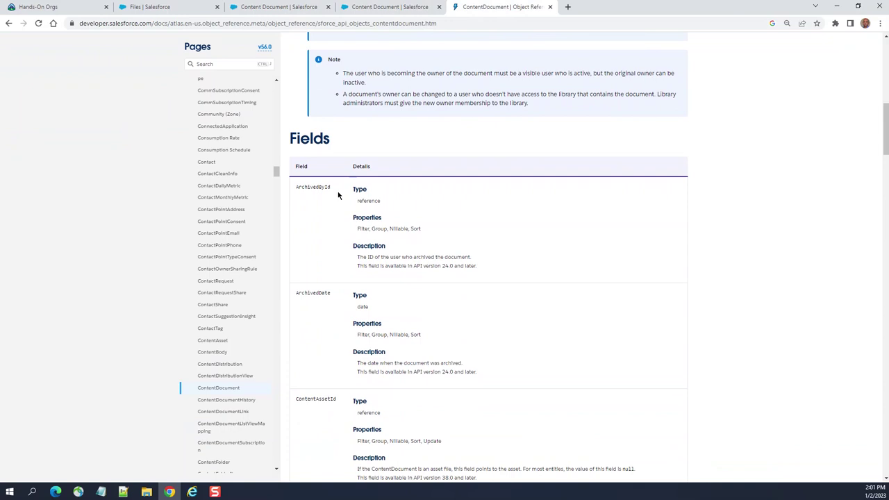
pyautogui.scroll(-2, 338, 196)
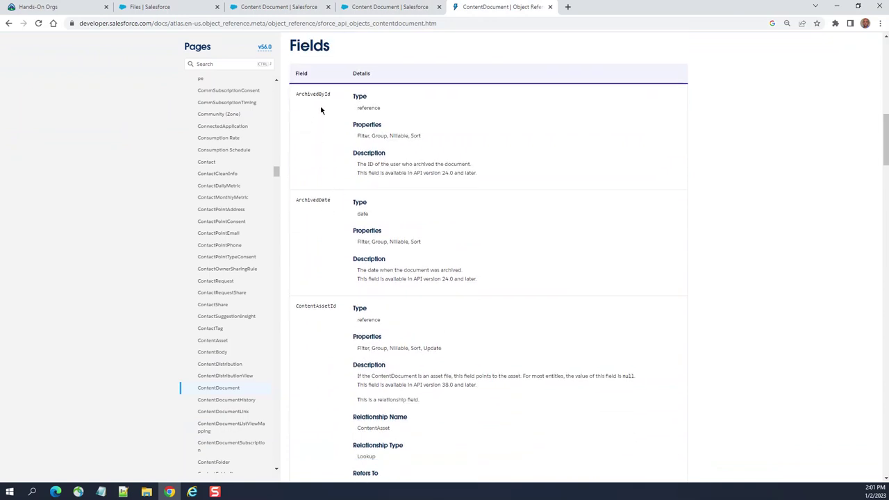
pyautogui.scroll(-4, 320, 110)
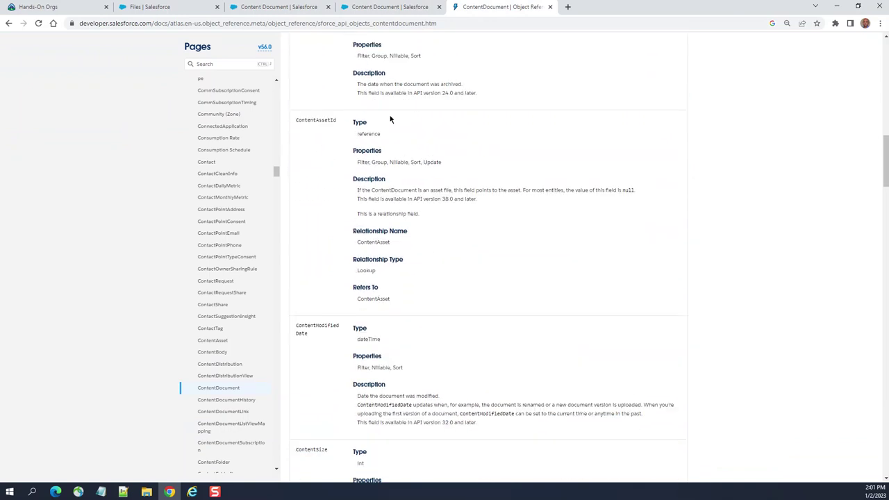
pyautogui.scroll(-4, 391, 119)
pyautogui.scroll(-2, 776, 129)
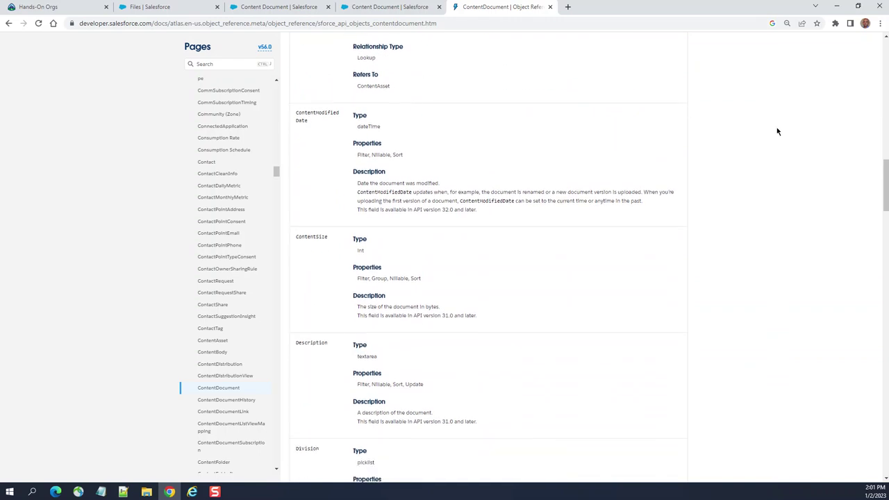
pyautogui.scroll(-3, 802, 126)
pyautogui.scroll(-6, 804, 125)
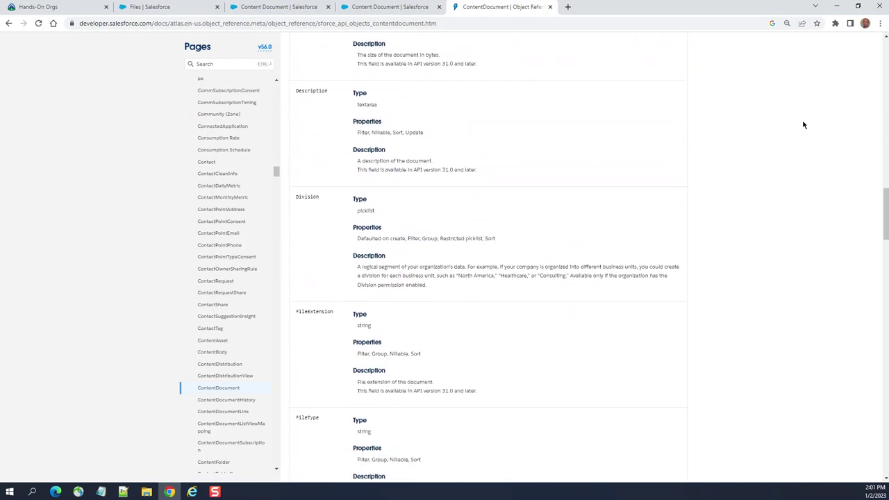
pyautogui.scroll(-1, 828, 130)
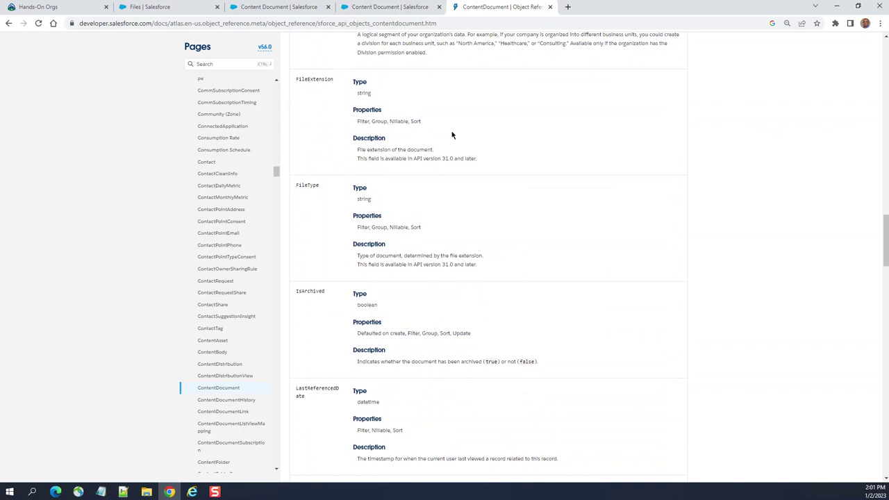
pyautogui.scroll(-5, 455, 135)
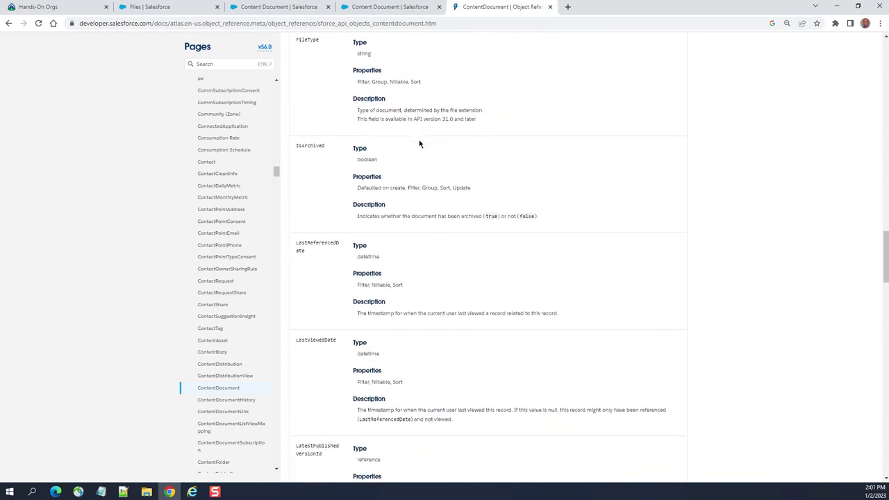
pyautogui.scroll(-2, 419, 167)
pyautogui.scroll(-7, 411, 167)
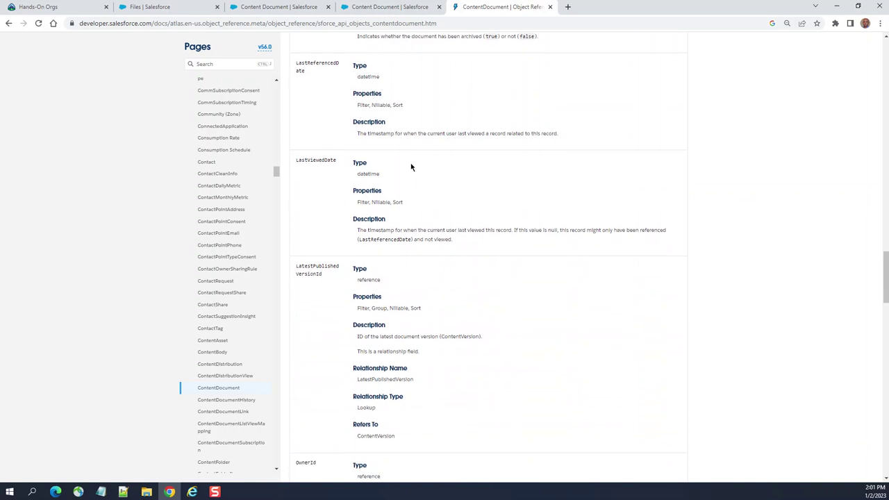
pyautogui.scroll(-7, 687, 138)
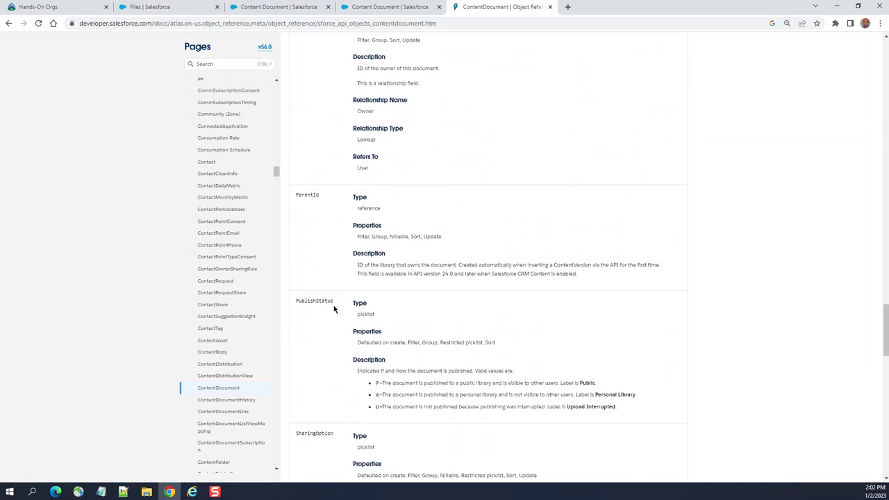
# Highlight the SharingOption and SharingPrivacy field names, then return to the Salesforce Files list.
pyautogui.moveTo(334, 301); pyautogui.dragTo(297, 295)
pyautogui.scroll(-4, 642, 184)
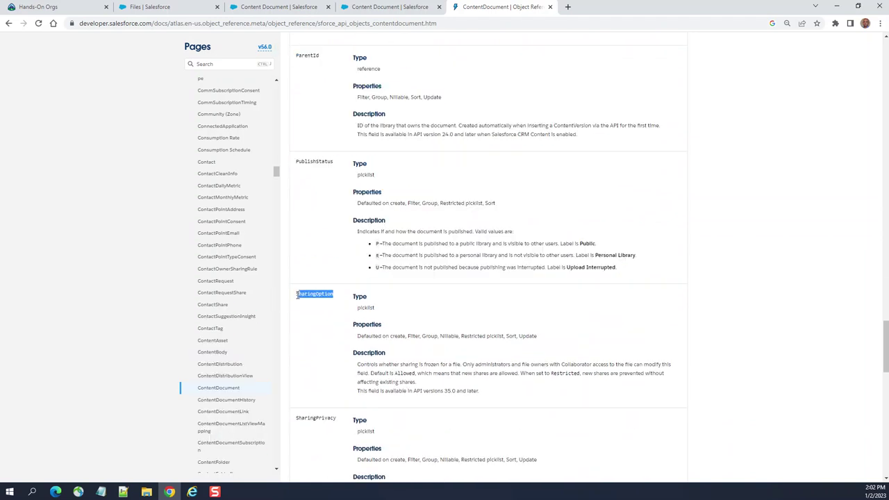
pyautogui.scroll(-11, 562, 232)
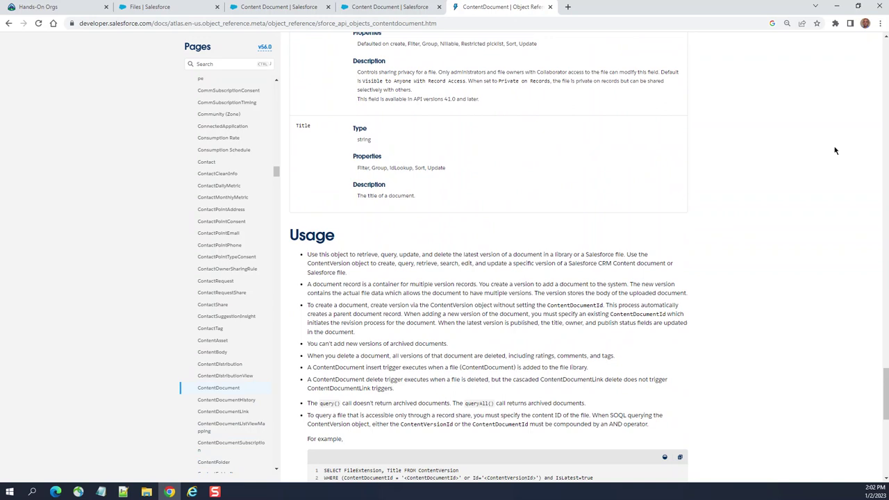
pyautogui.scroll(4, 468, 361)
pyautogui.moveTo(324, 315); pyautogui.dragTo(289, 311)
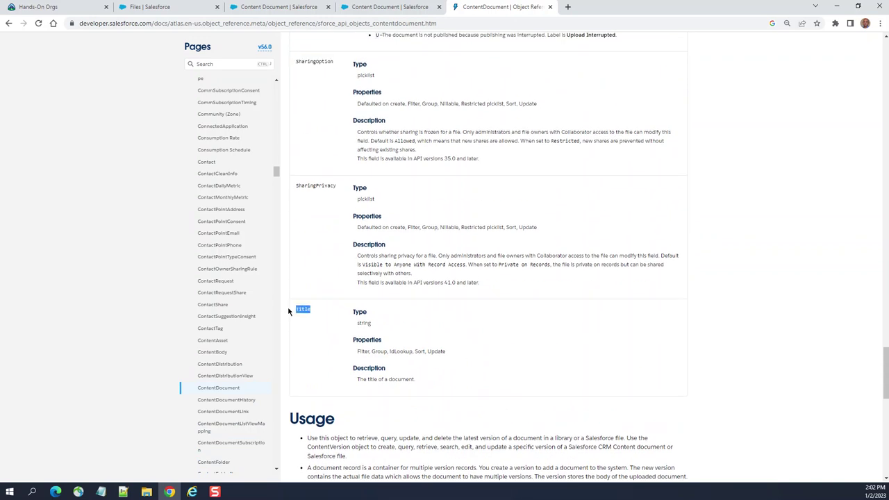
pyautogui.moveTo(339, 186); pyautogui.dragTo(296, 185)
pyautogui.scroll(4, 766, 123)
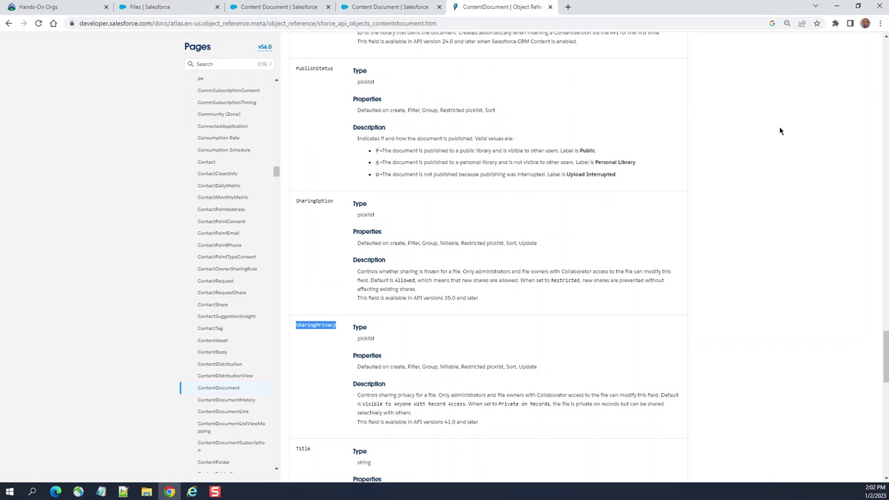
pyautogui.click(165, 7)
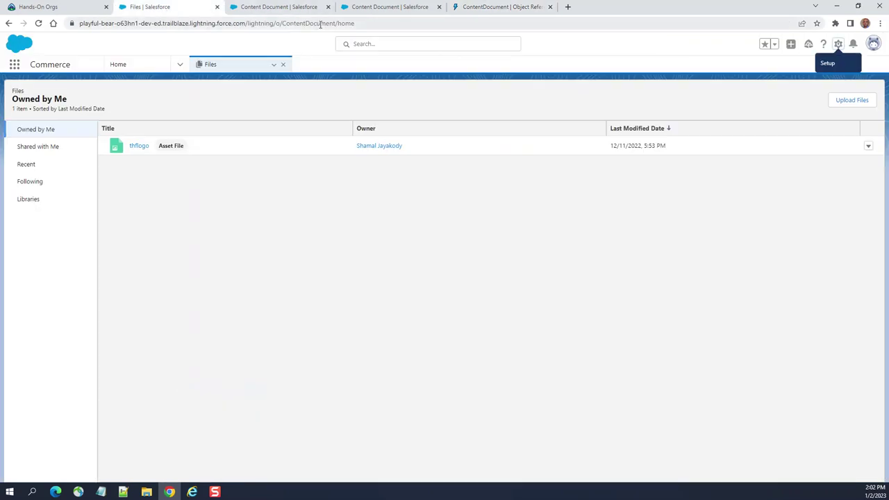
# Upload Capture.PNG (811 KB) to Files and open its preview.
pyautogui.click(850, 103)
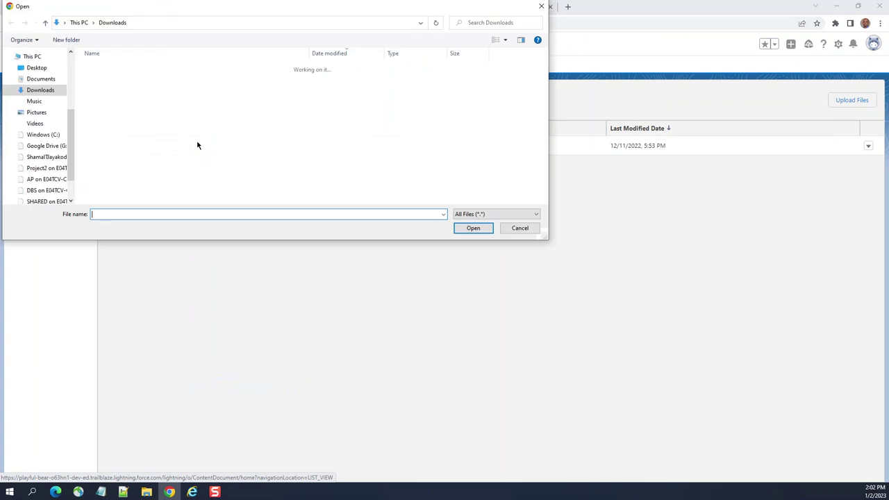
pyautogui.doubleClick(122, 82)
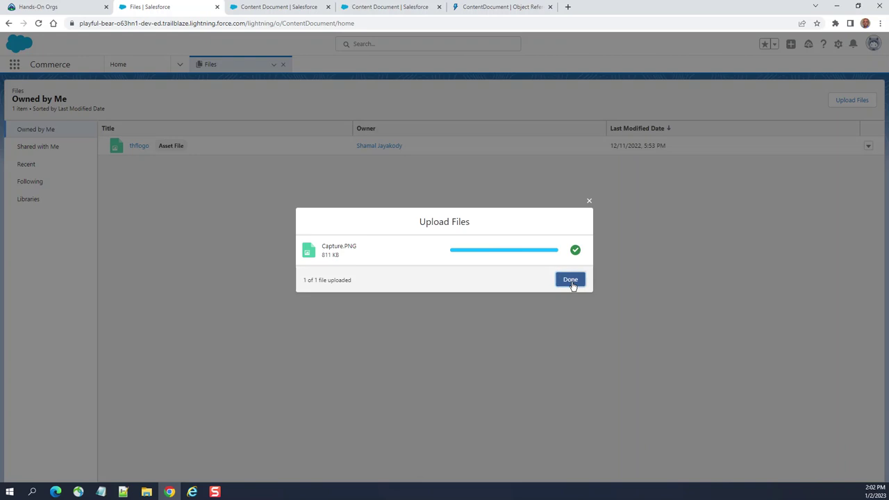
pyautogui.click(572, 281)
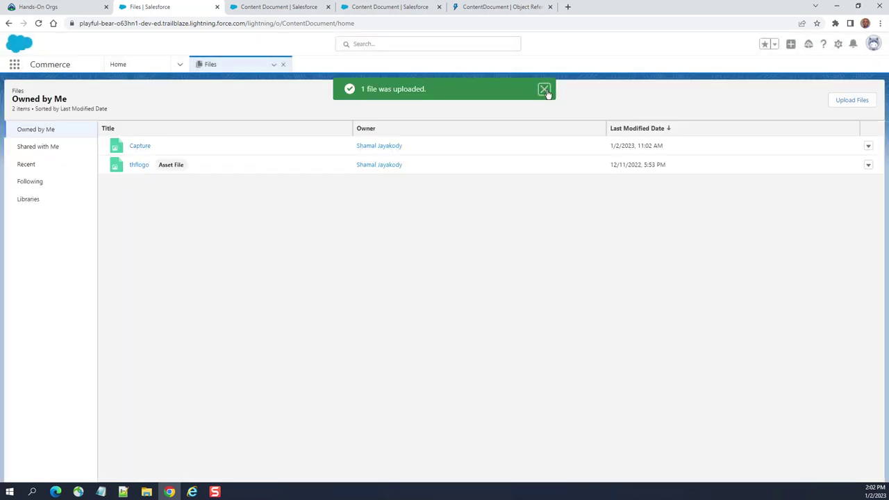
pyautogui.click(544, 91)
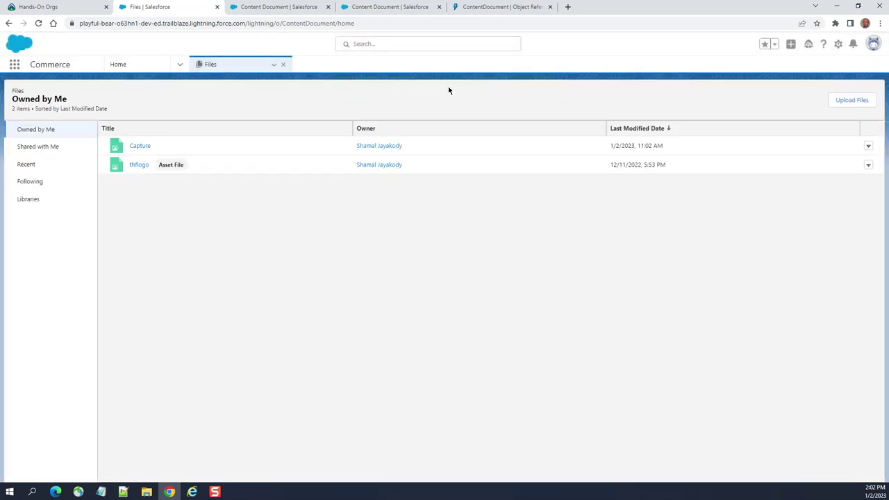
pyautogui.click(141, 148)
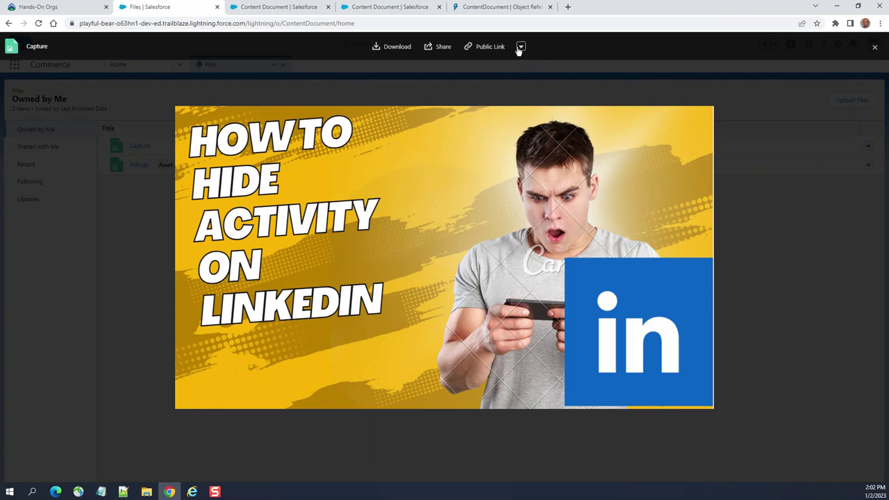
pyautogui.click(443, 48)
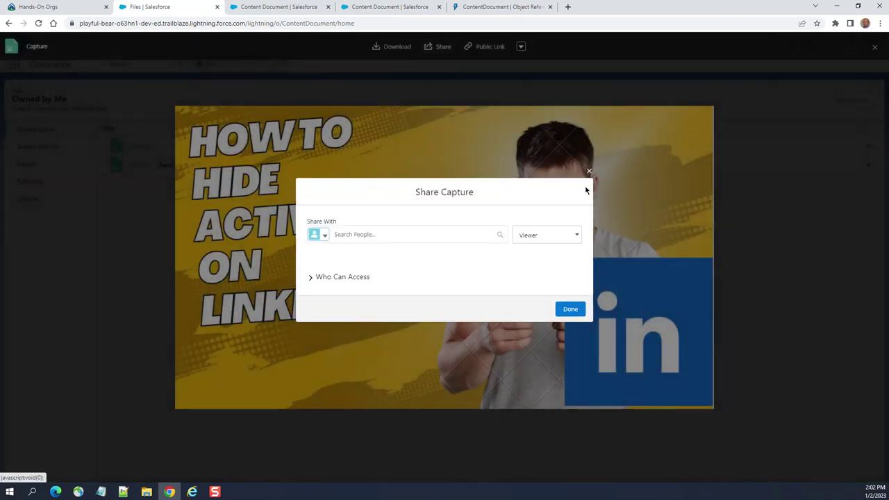
pyautogui.click(548, 238)
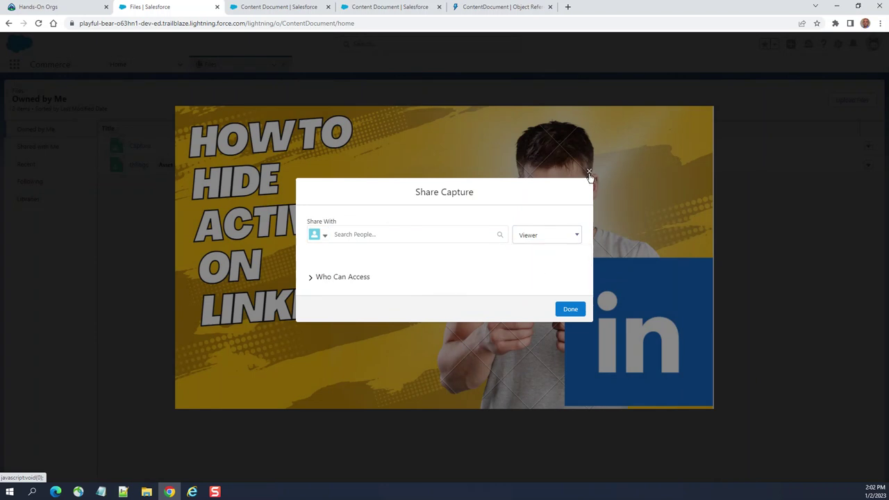
pyautogui.click(571, 311)
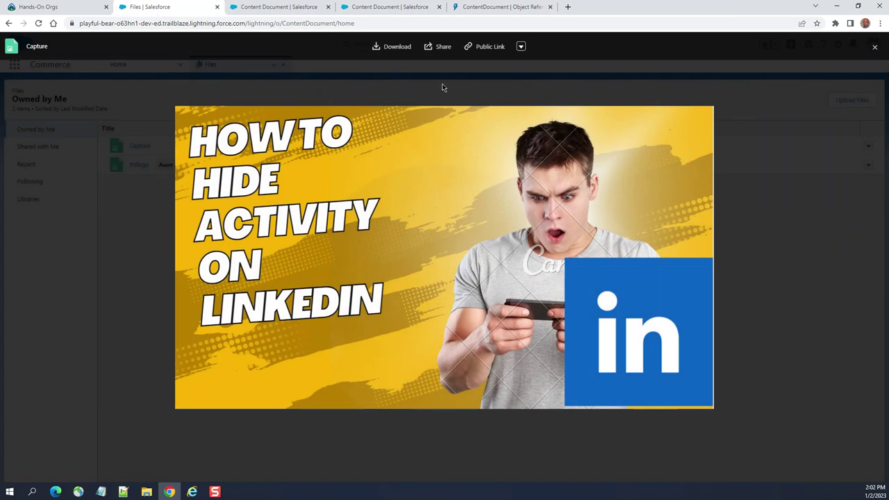
pyautogui.click(391, 54)
pyautogui.click(510, 50)
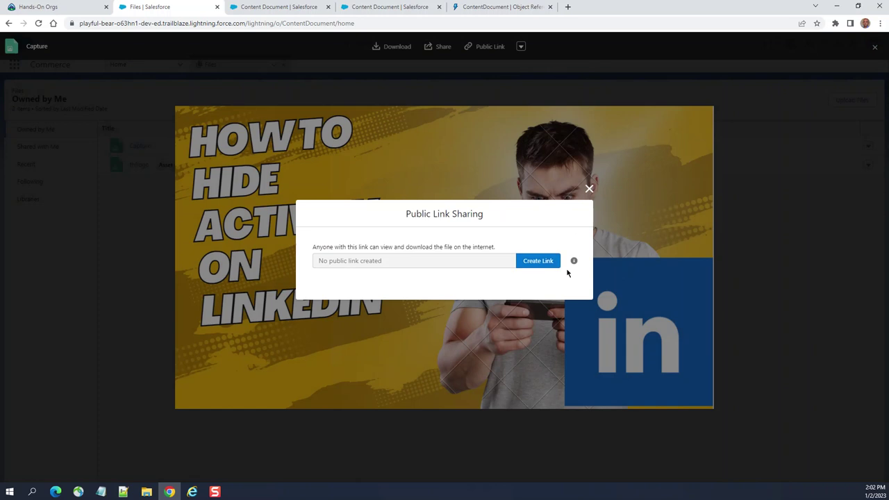
pyautogui.moveTo(574, 261)
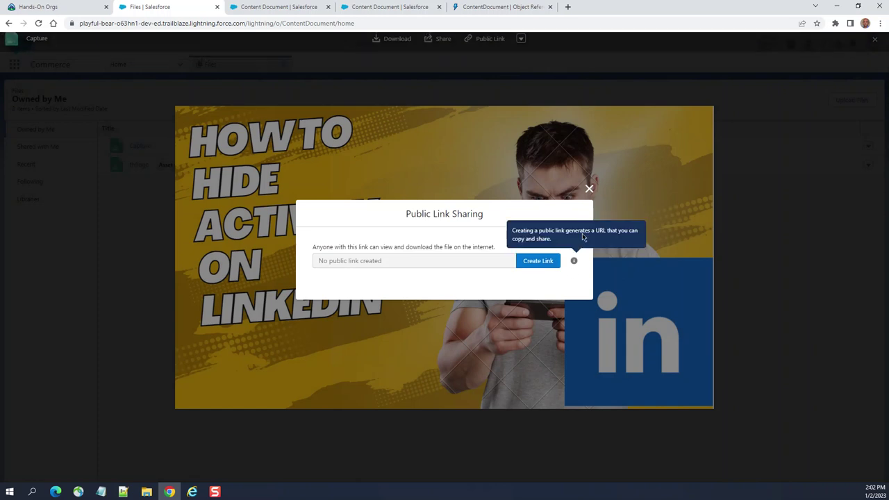
pyautogui.click(589, 189)
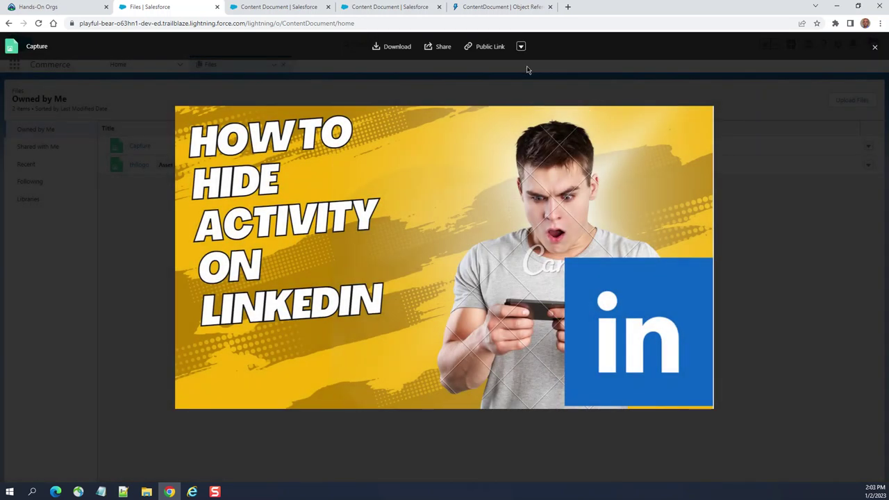
# Delete the Capture file from its preview and show the Libraries list.
pyautogui.click(521, 46)
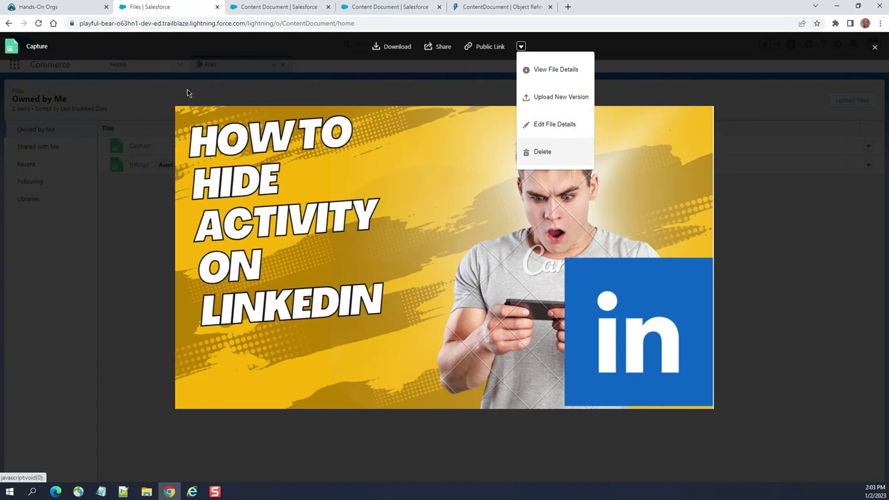
pyautogui.click(534, 152)
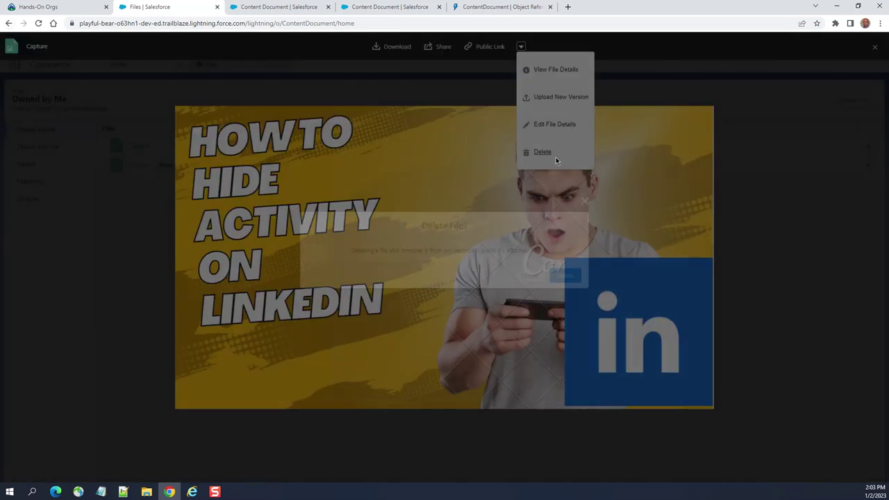
pyautogui.click(569, 277)
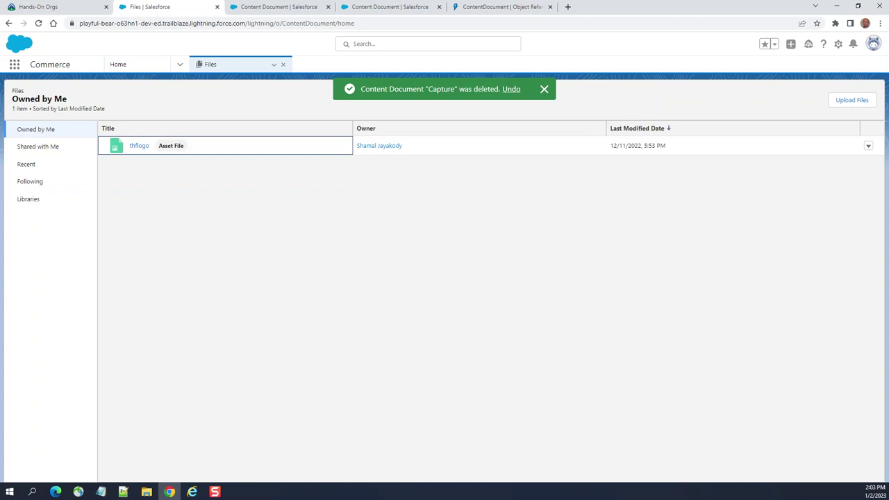
pyautogui.click(35, 200)
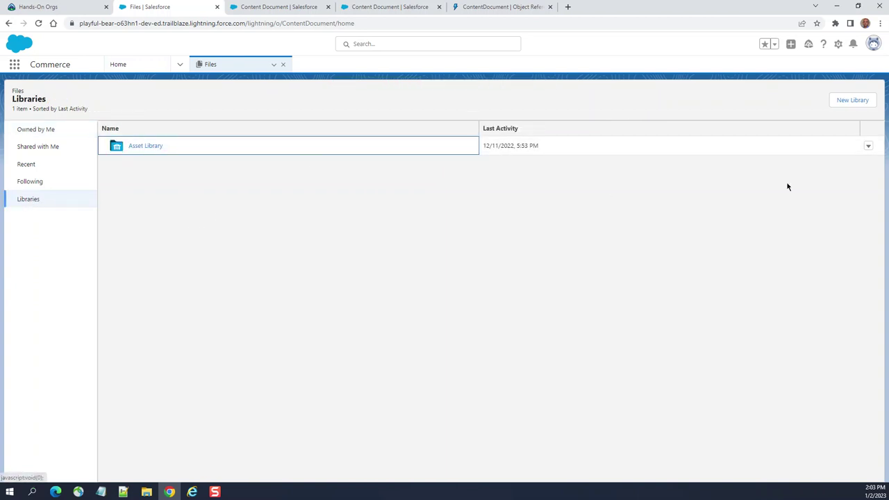
# Open the New Library form, detour to the Hands-On Orgs tab, and come back.
pyautogui.click(842, 100)
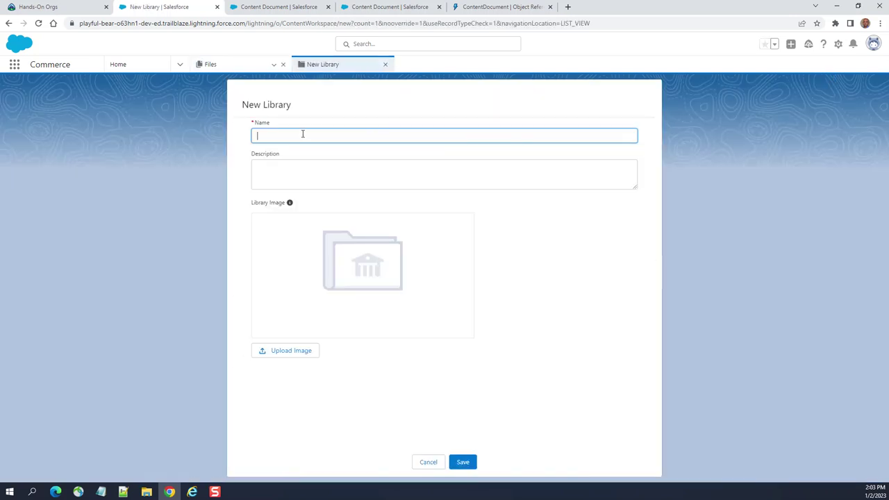
pyautogui.hotkey('ctrl', 't')
pyautogui.write('dxt')
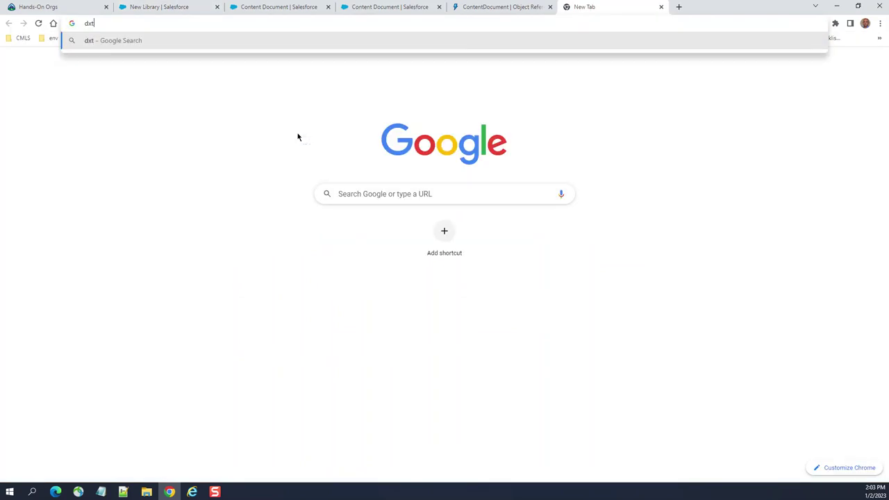
pyautogui.click(319, 325)
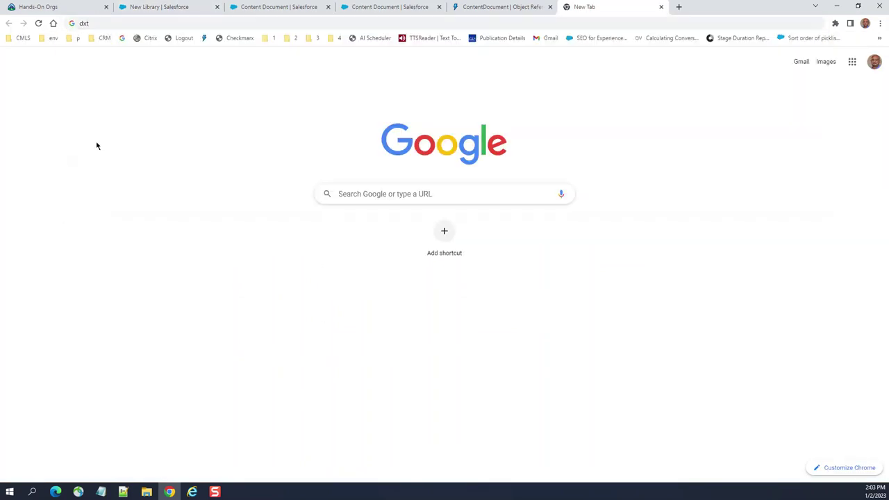
pyautogui.click(56, 9)
pyautogui.click(193, 9)
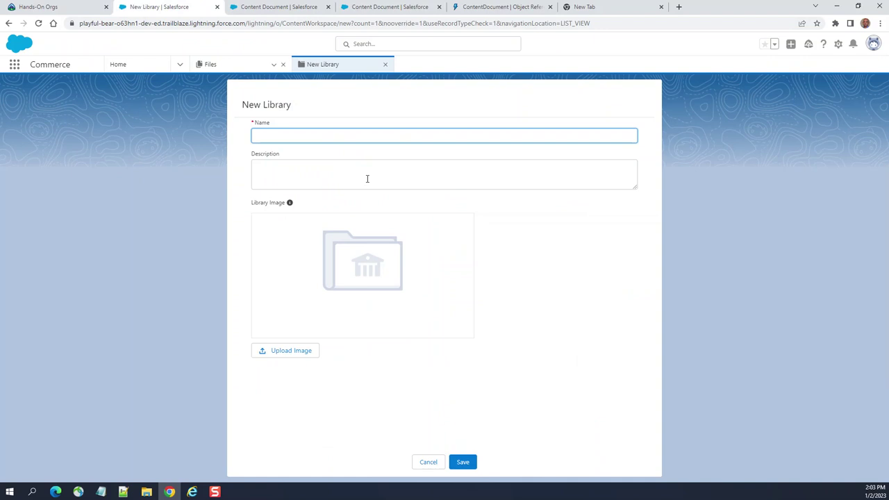
# Glance at the Content Document setup details tab and return to the New Library form.
pyautogui.hotkey('ctrl', 't')
pyautogui.write('d')
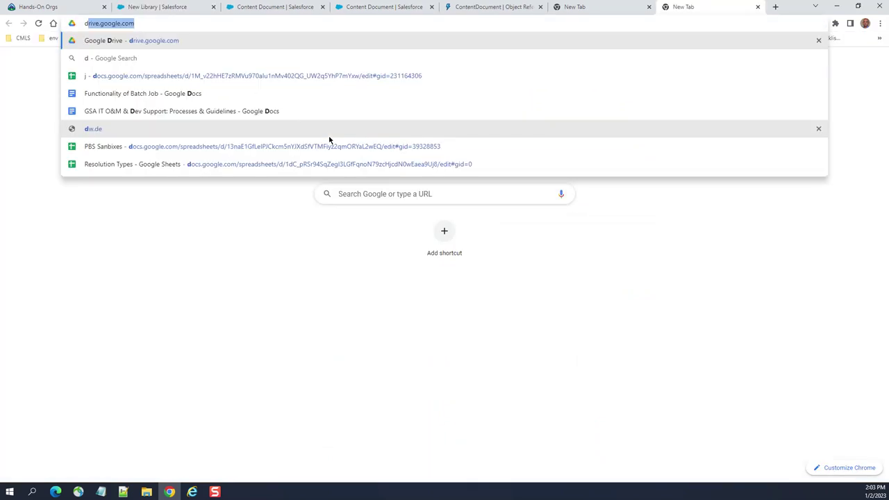
pyautogui.click(246, 227)
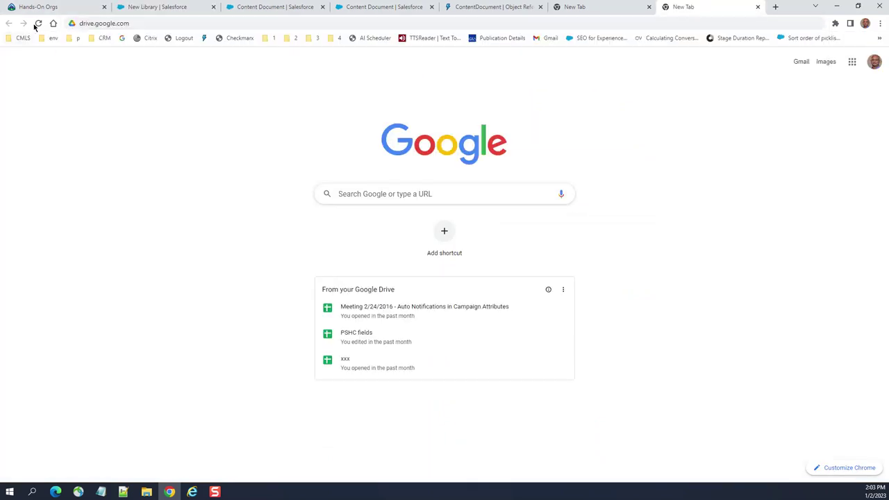
pyautogui.click(262, 6)
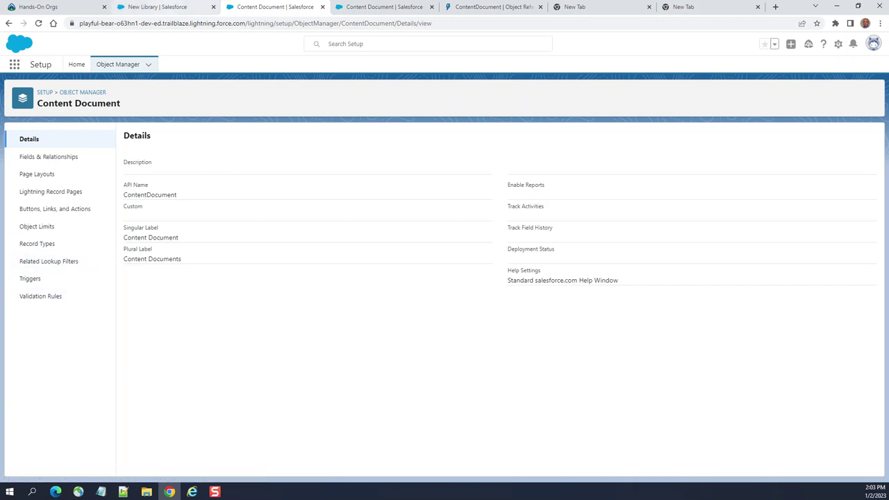
pyautogui.click(159, 8)
# Name the library ttt, add a short description, and save it.
pyautogui.click(281, 151)
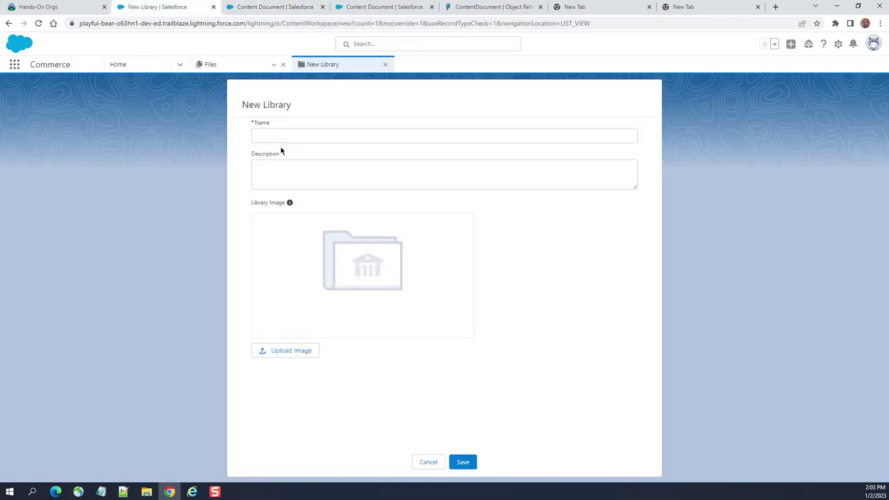
pyautogui.click(268, 137)
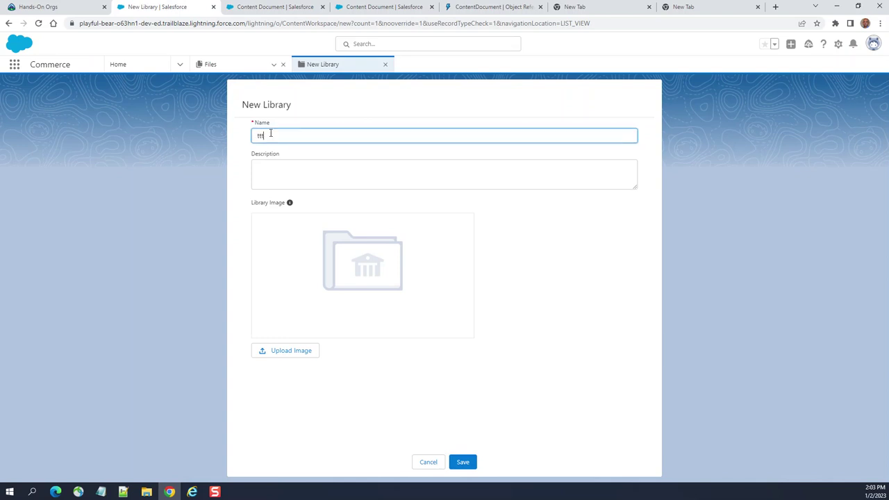
pyautogui.click(309, 180)
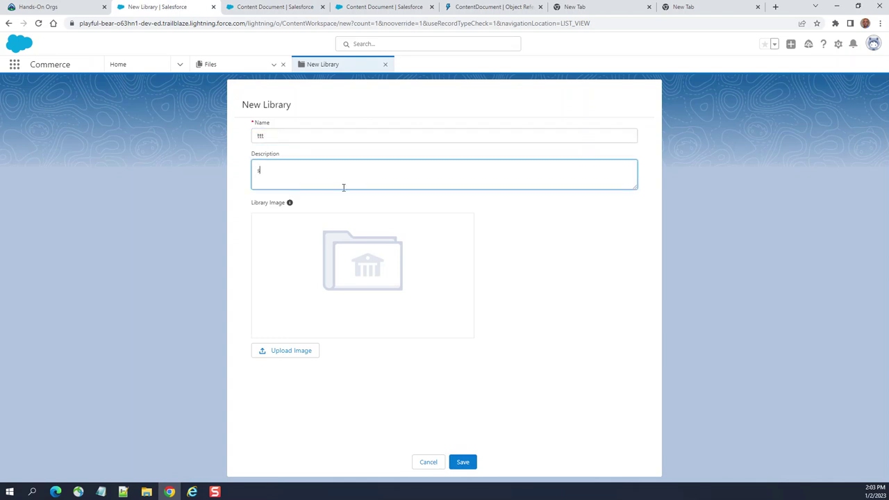
pyautogui.write('s')
pyautogui.click(465, 462)
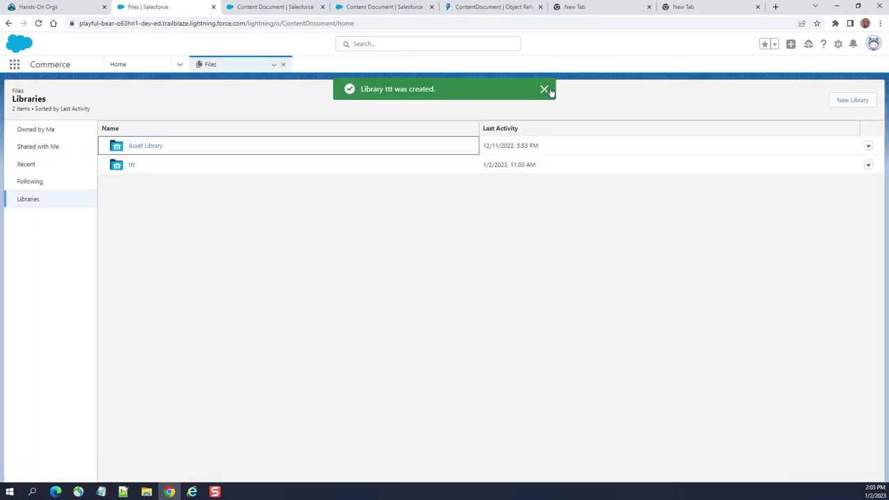
pyautogui.click(544, 89)
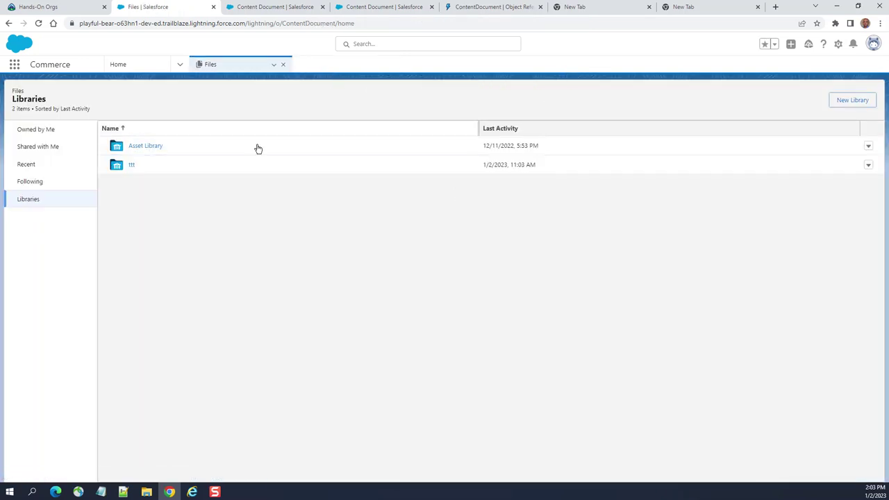
# Open the empty ttt library, then browse the Following, Recent, Owned by Me and Shared with Me views.
pyautogui.click(130, 164)
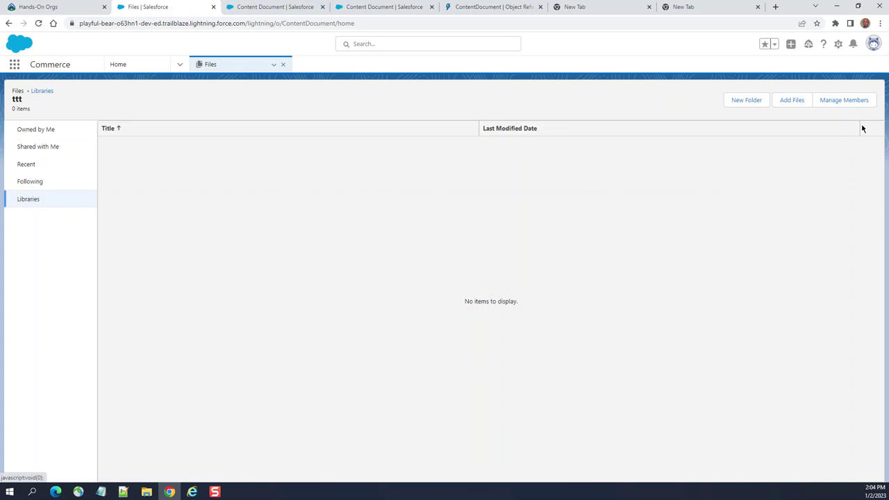
pyautogui.click(35, 184)
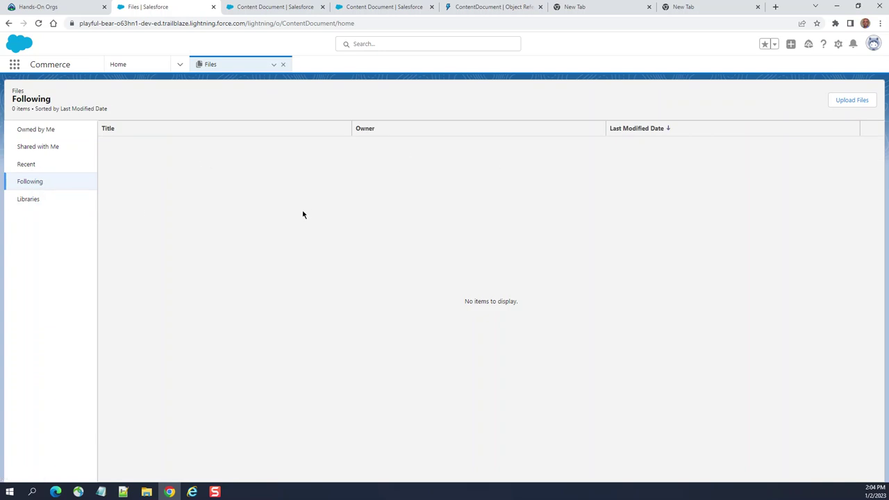
pyautogui.click(27, 164)
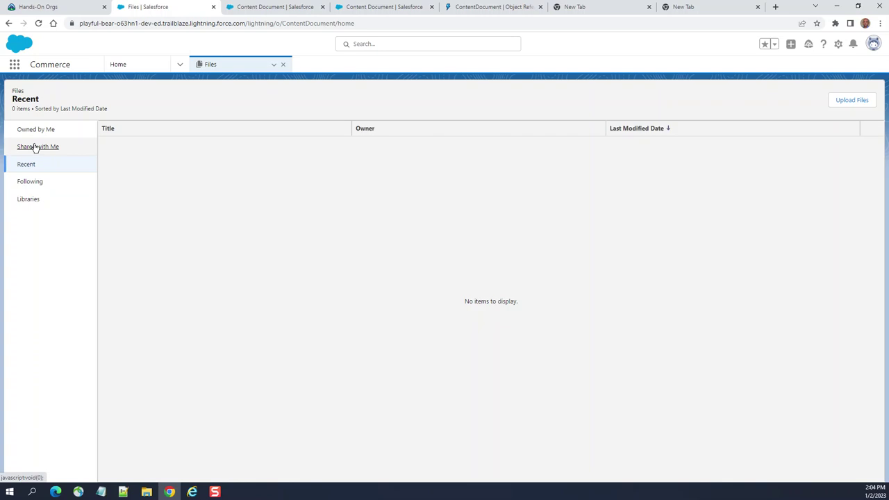
pyautogui.click(35, 146)
pyautogui.click(42, 132)
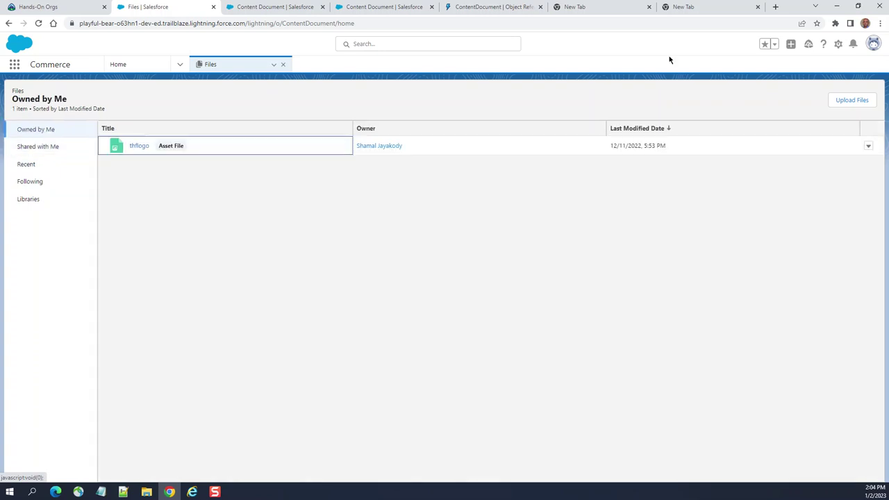
pyautogui.click(52, 145)
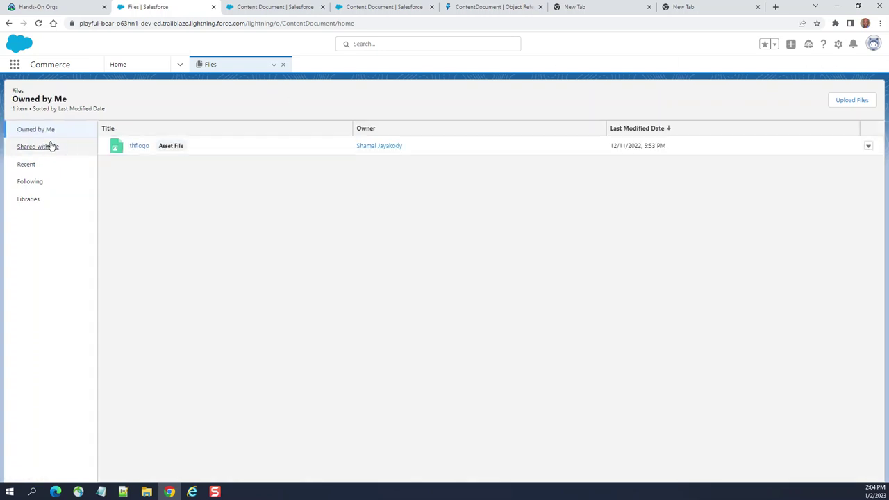
pyautogui.click(493, 7)
# Scroll the ContentDocument reference to the top and set the page zoom to 90%.
pyautogui.scroll(15, 715, 190)
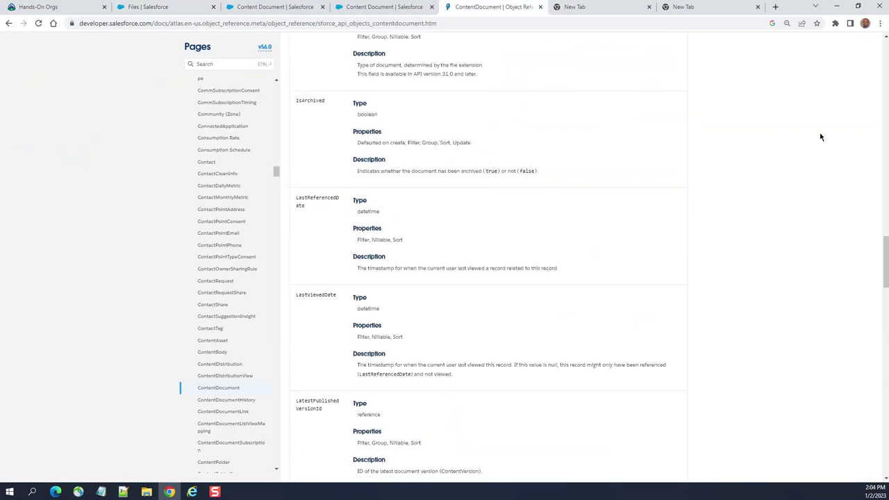
pyautogui.scroll(10, 846, 145)
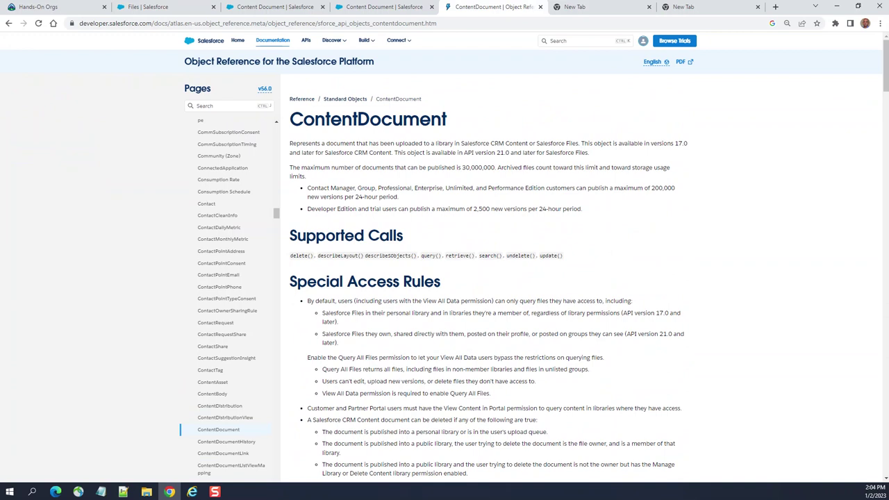
pyautogui.hotkey('ctrl', '+')
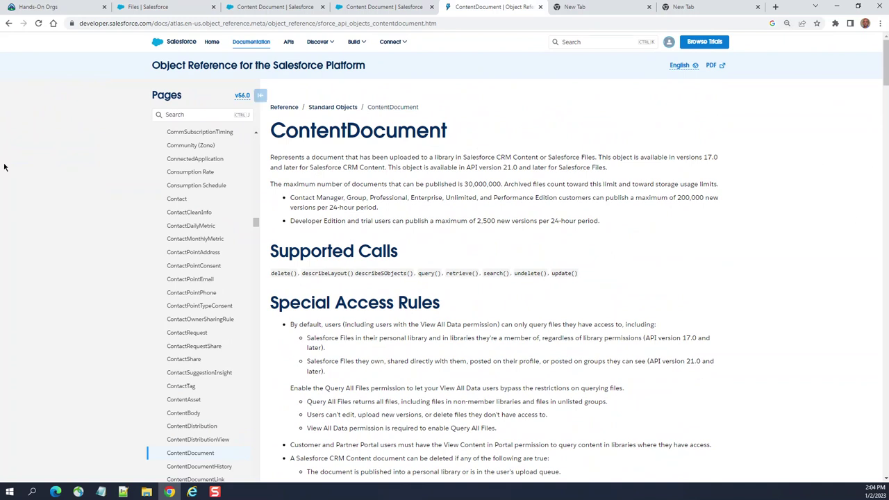
pyautogui.scroll(-2, 139, 201)
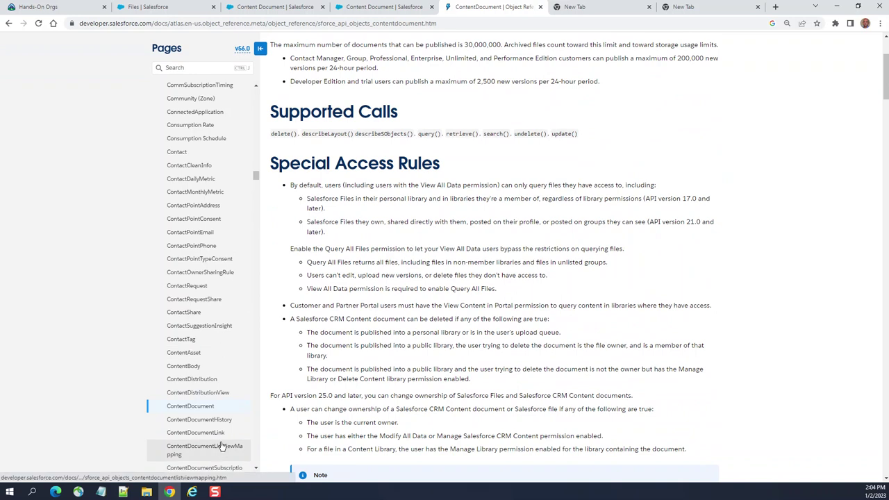
pyautogui.scroll(-5, 225, 372)
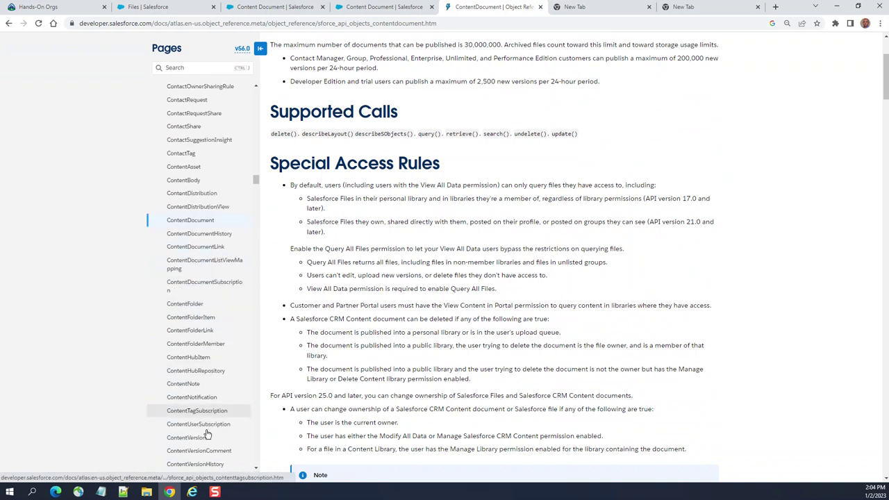
# Open the ContentVersion reference, review its Fields, then go to ContentVersionComment.
pyautogui.click(194, 442)
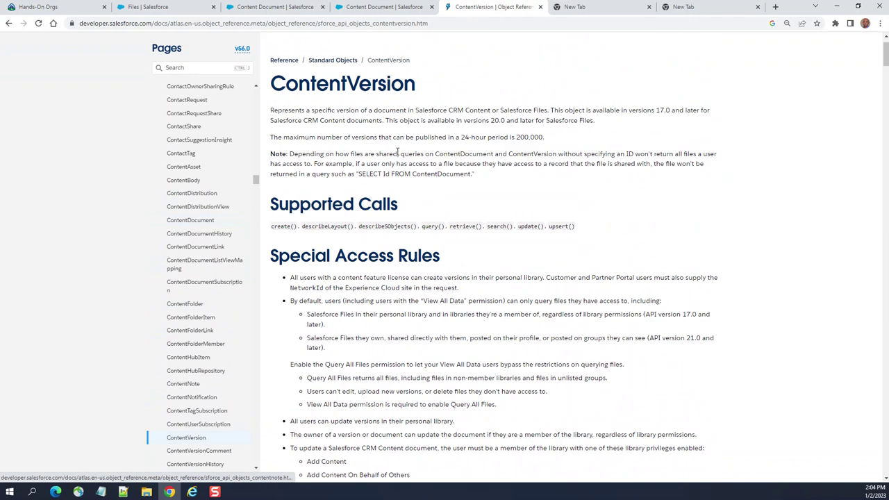
pyautogui.scroll(-7, 490, 141)
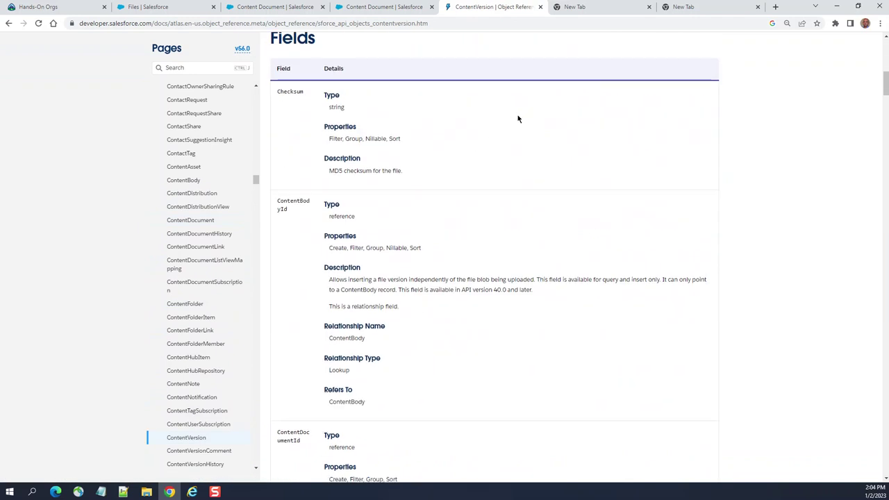
pyautogui.scroll(-2, 518, 118)
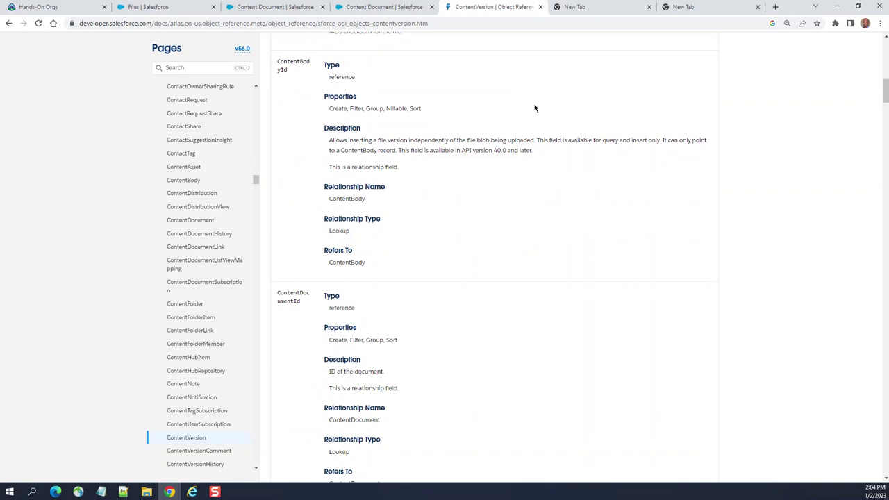
pyautogui.click(210, 453)
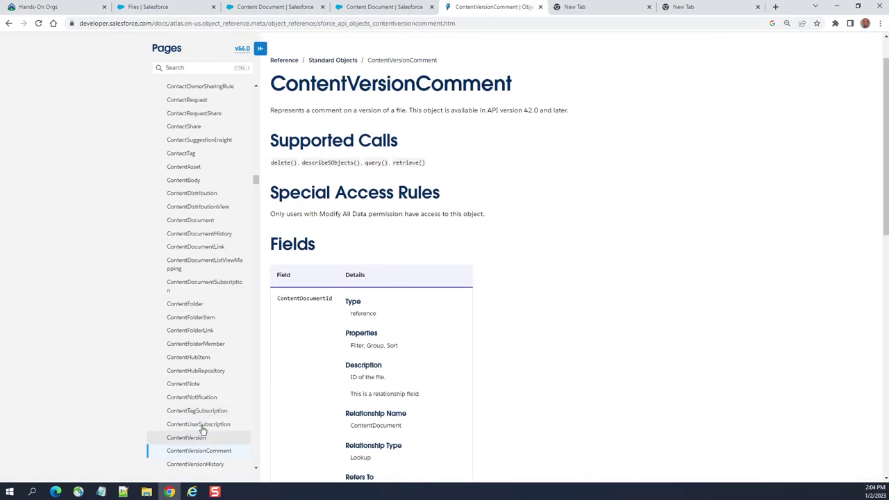
# Scroll ContentVersionComment, then open the ContentVersionHistory reference and scan its Fields.
pyautogui.scroll(-1, 220, 384)
pyautogui.scroll(-1, 219, 385)
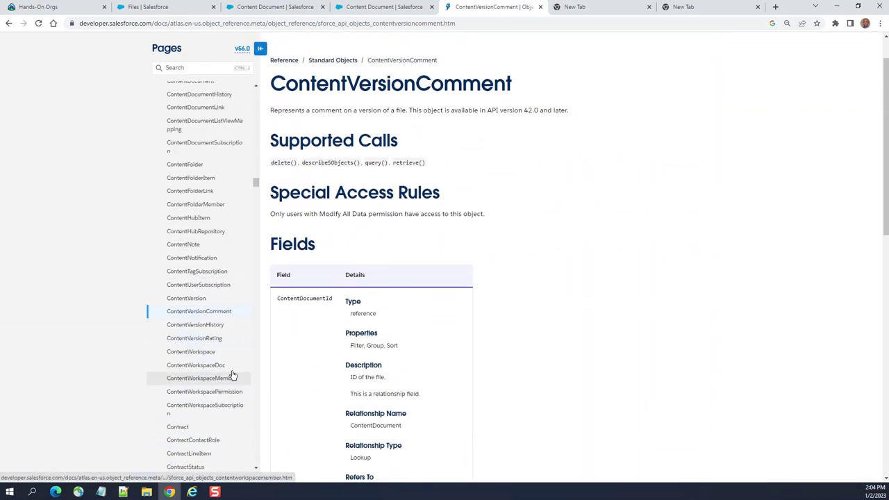
pyautogui.click(210, 324)
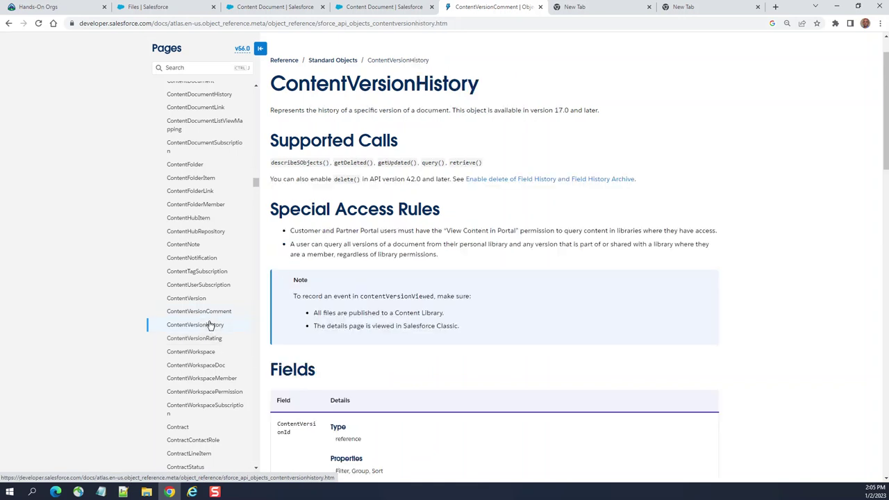
pyautogui.scroll(-5, 532, 238)
pyautogui.scroll(1, 757, 146)
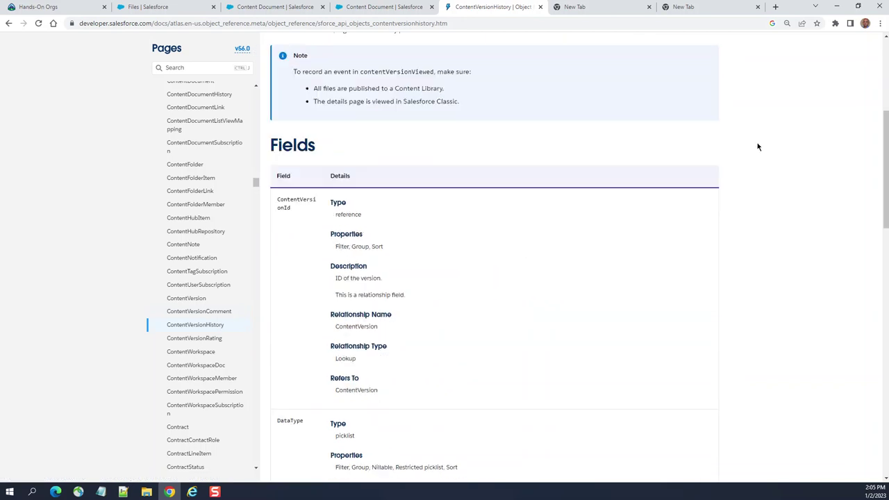
pyautogui.scroll(4, 757, 146)
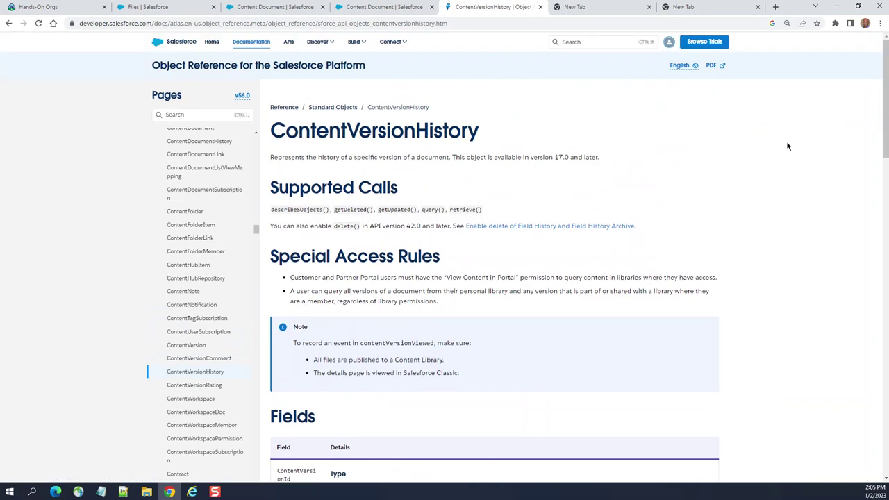